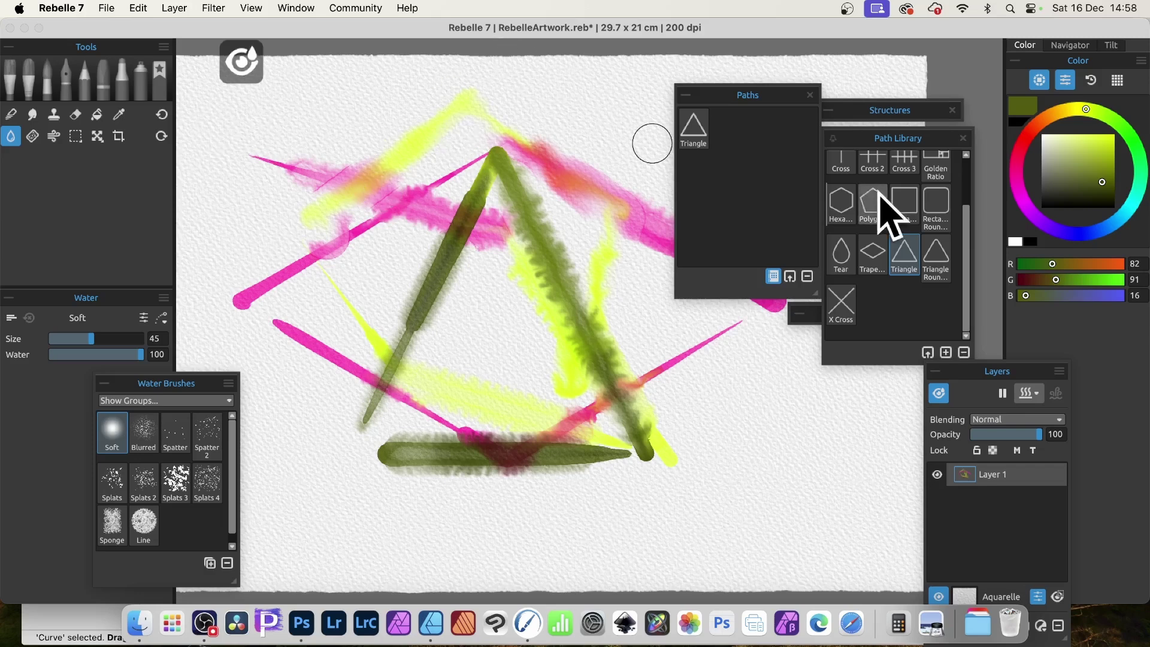
Remove the Triangle path from the document's paths
left_click(296, 8)
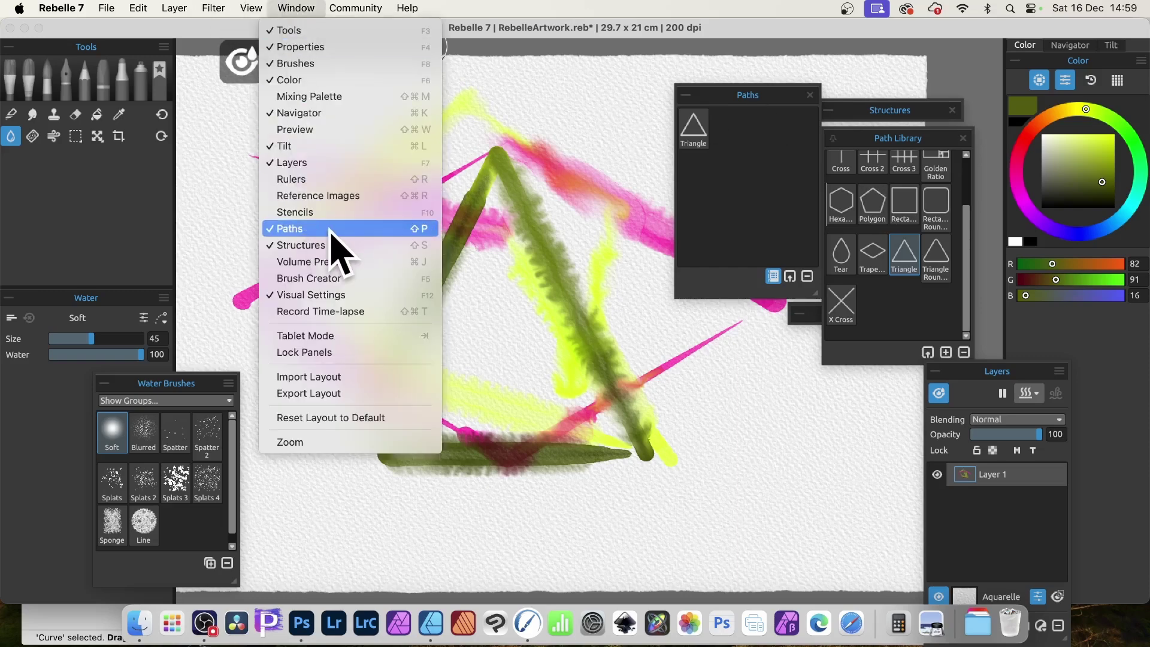
left_click(742, 198)
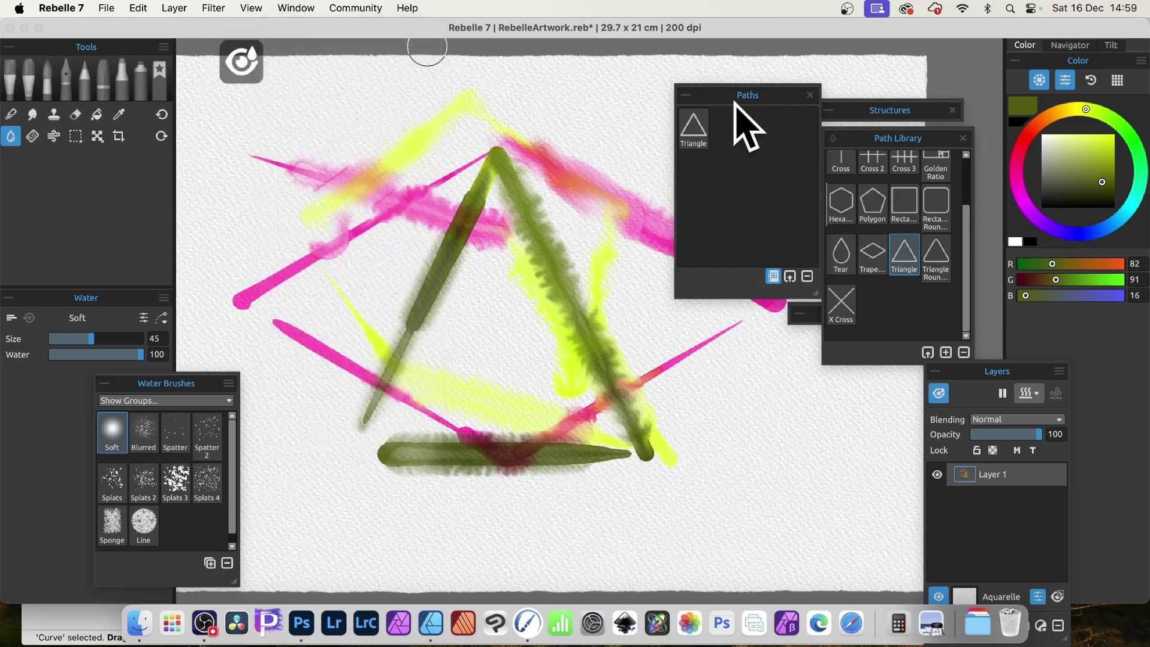
left_click(705, 138)
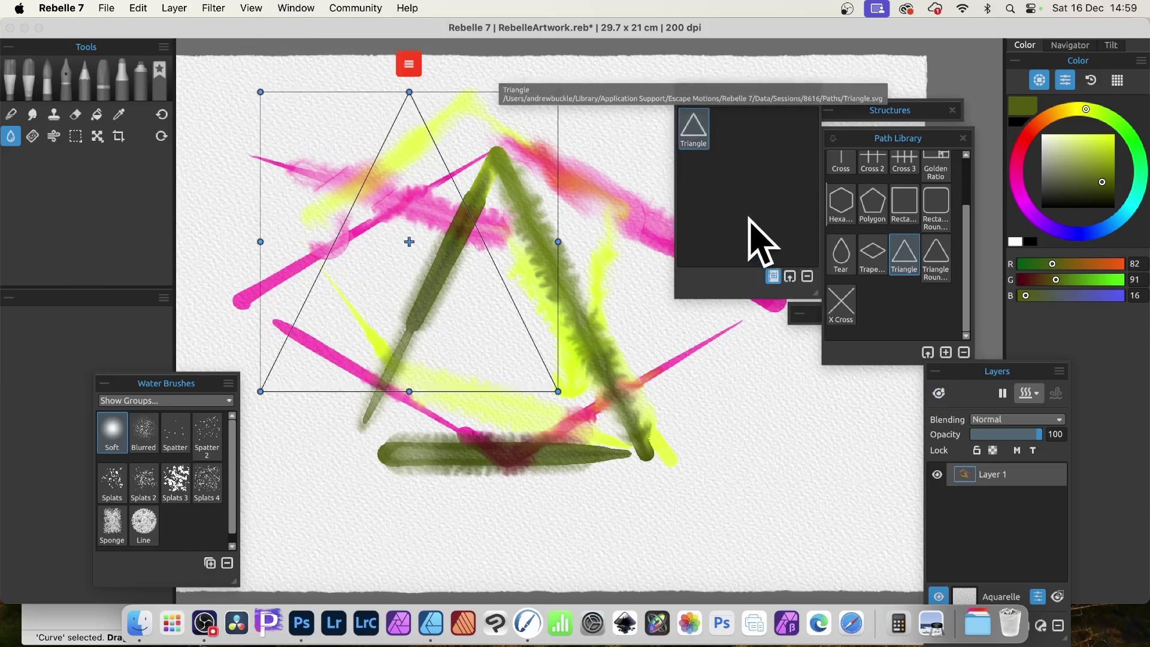
left_click(807, 276)
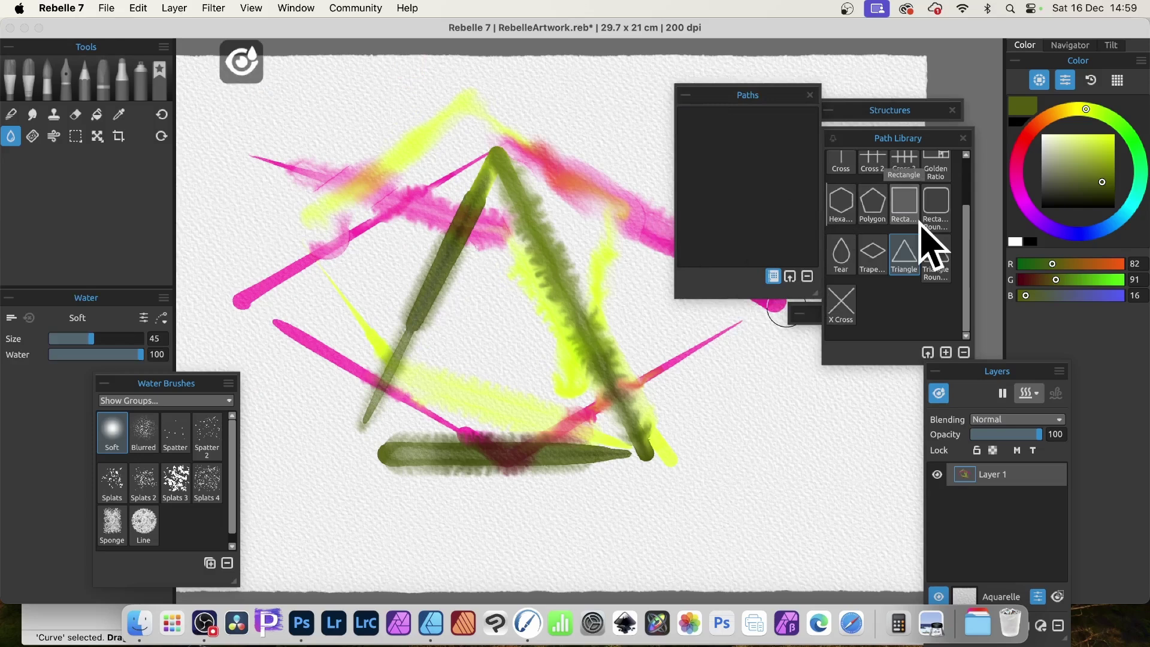
scroll(931, 246, "up", 2)
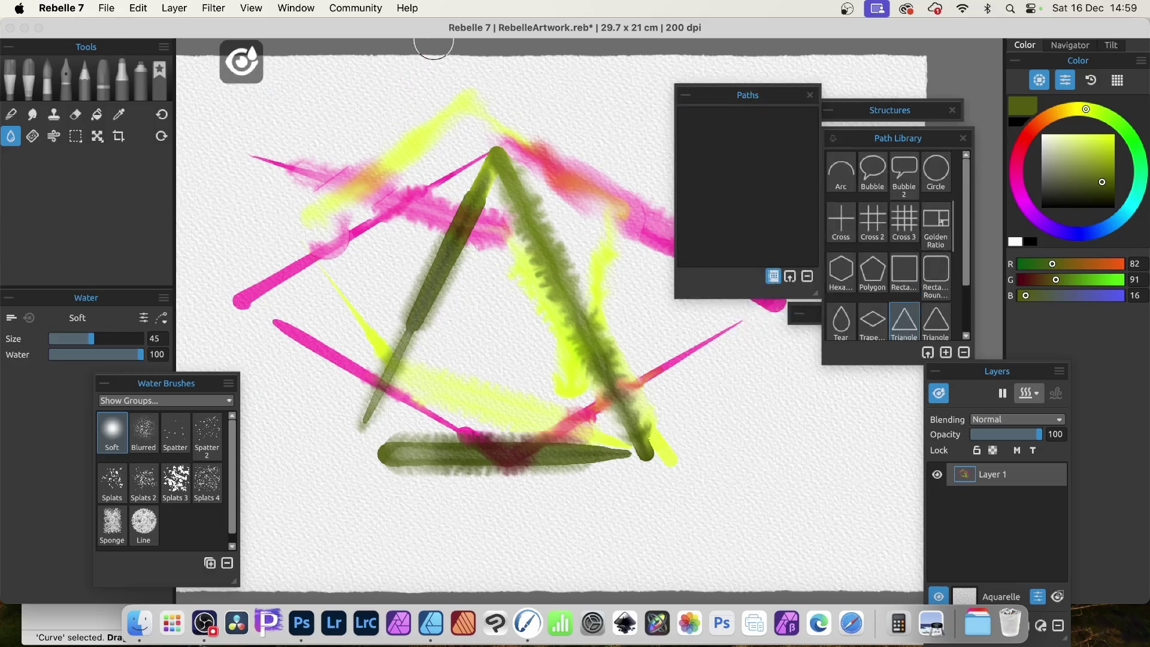
left_click(296, 8)
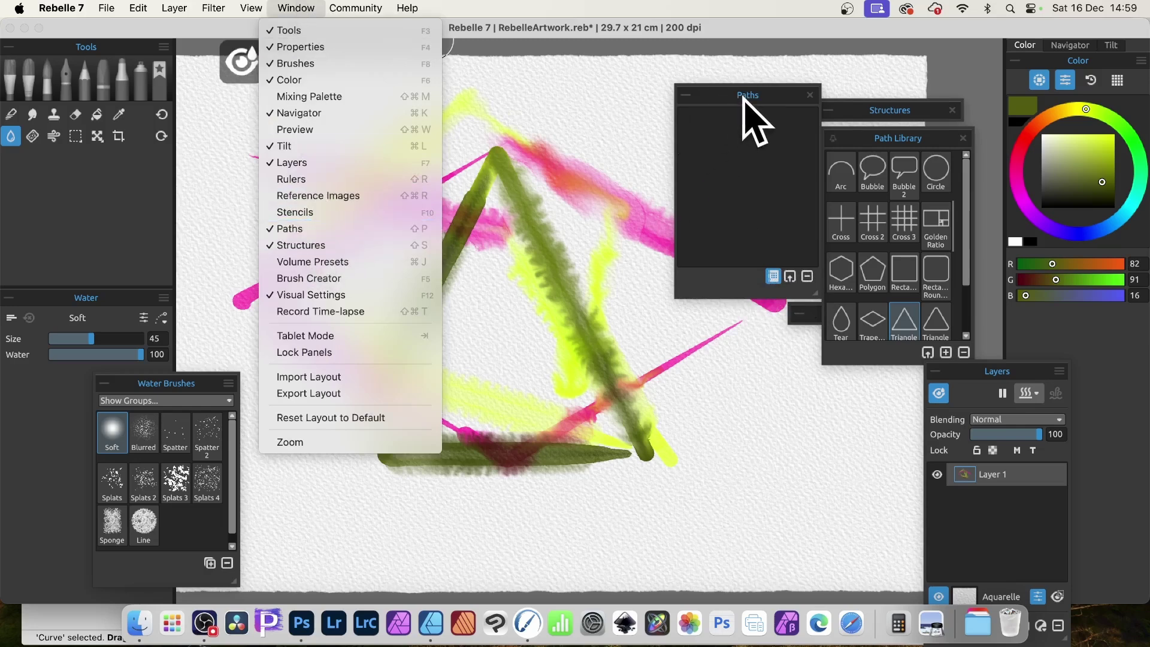
left_click(766, 269)
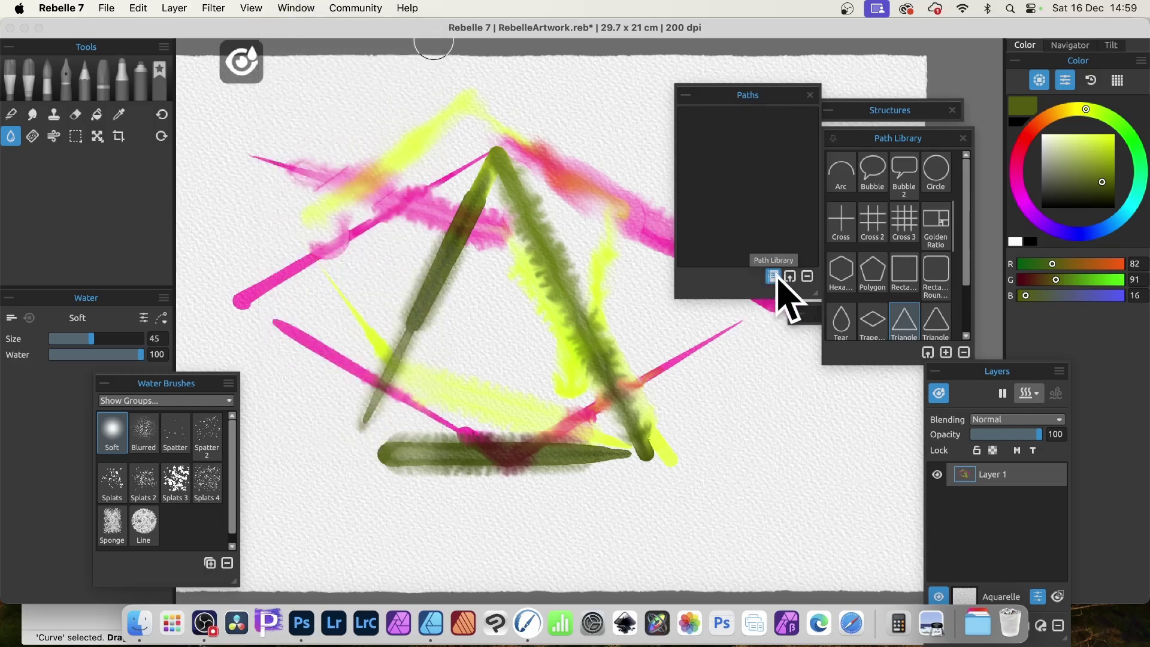
left_click(773, 276)
left_click(772, 277)
left_click(772, 277)
left_click(772, 277)
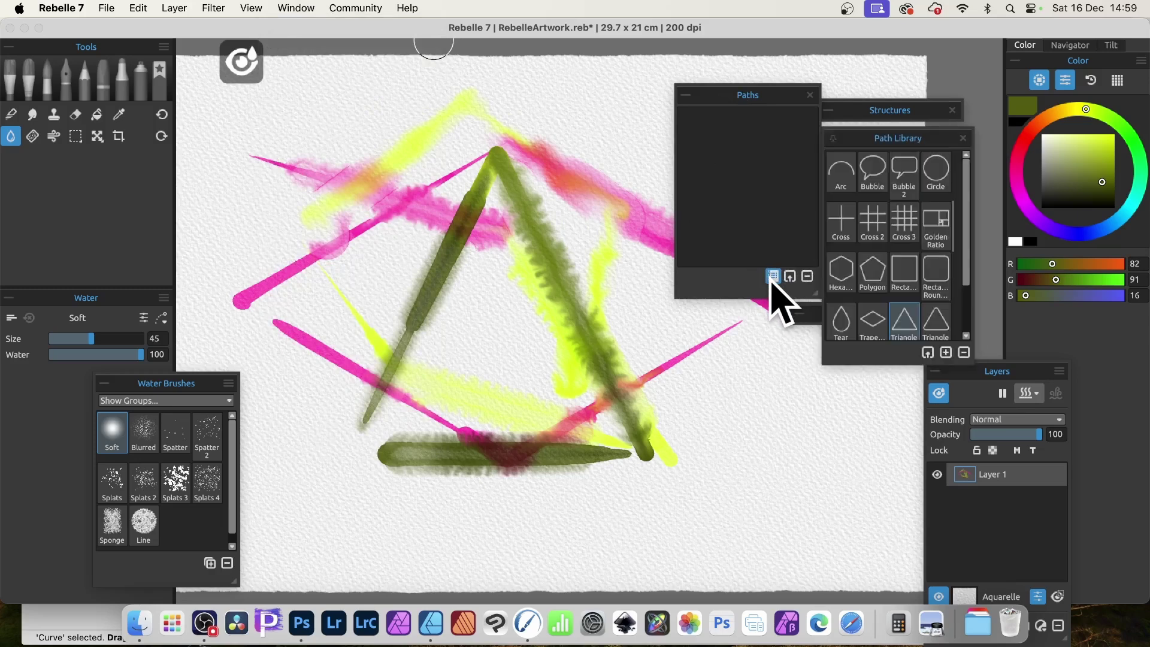
left_click(773, 277)
left_click(773, 276)
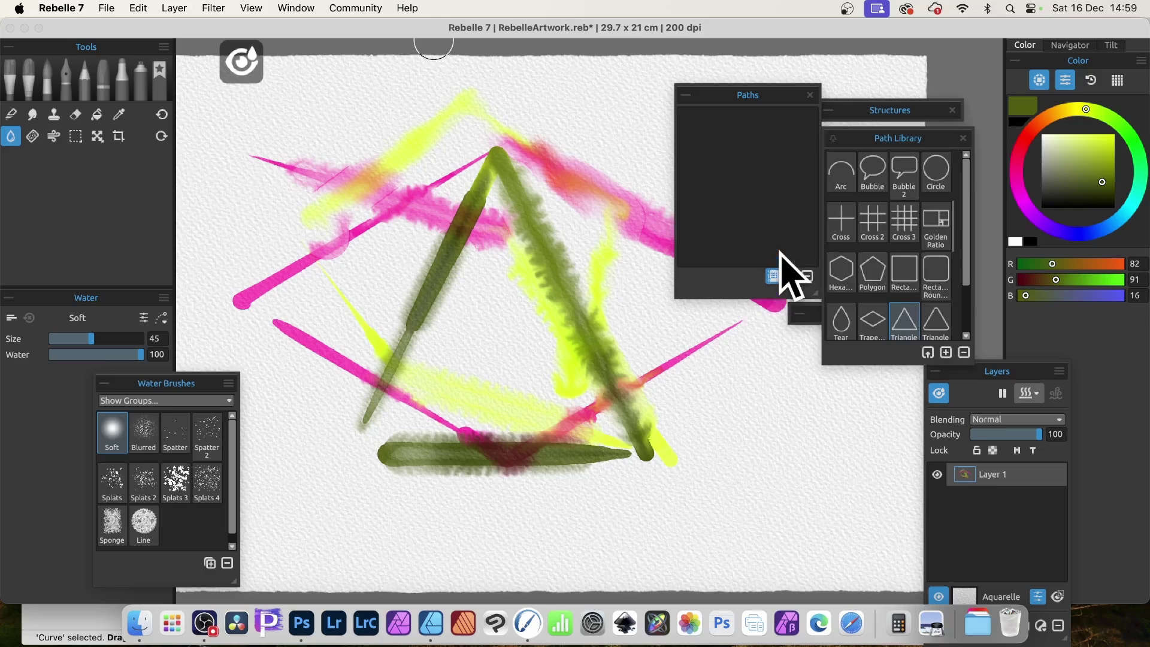
Add the Cross 3 shape from the path library to the document's paths and activate it on the canvas
left_click(911, 227)
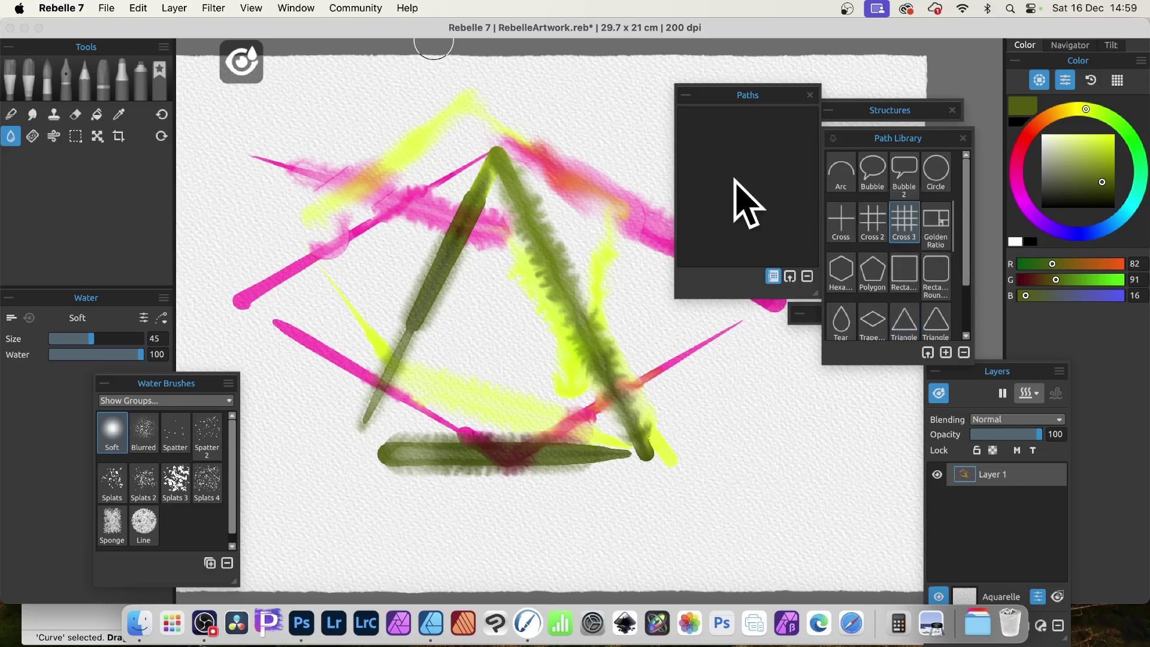
left_click_drag(907, 226, 734, 162)
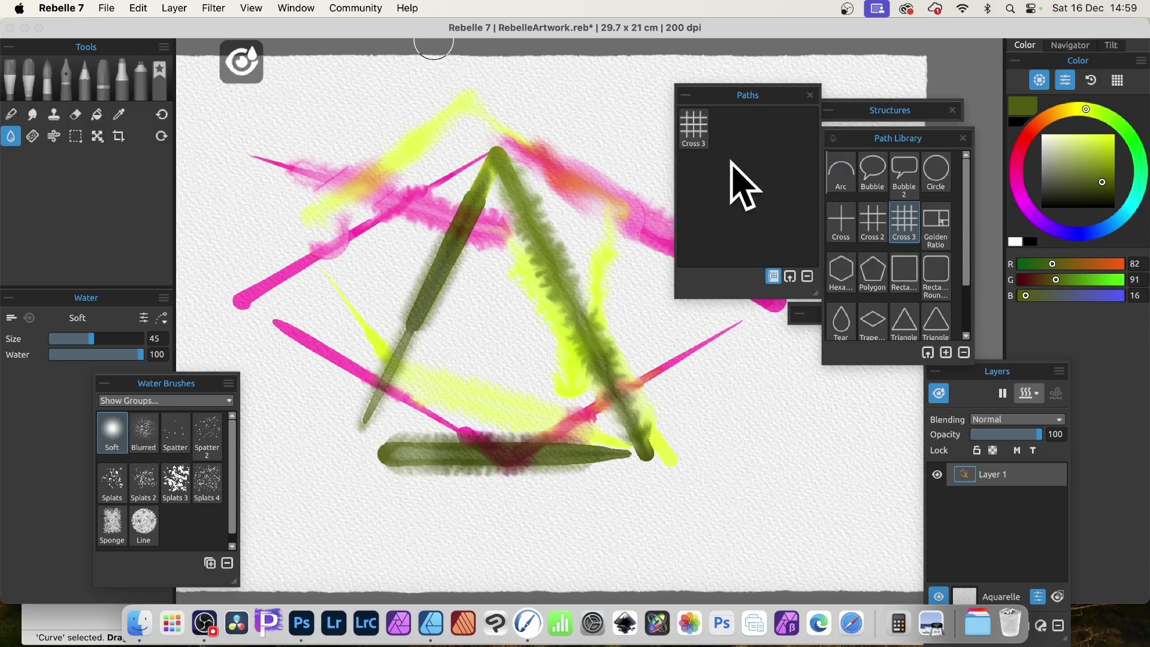
left_click(695, 131)
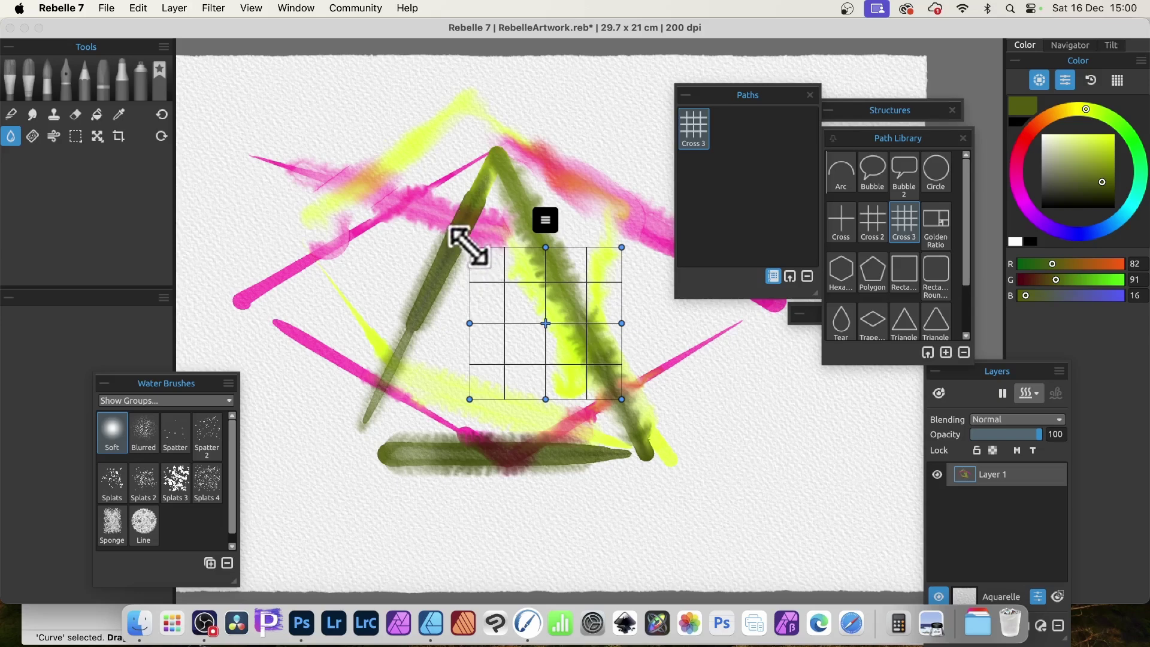
Try enlarging the Cross 3 path from two opposite corners and reset its transformation
left_click_drag(463, 241, 323, 157)
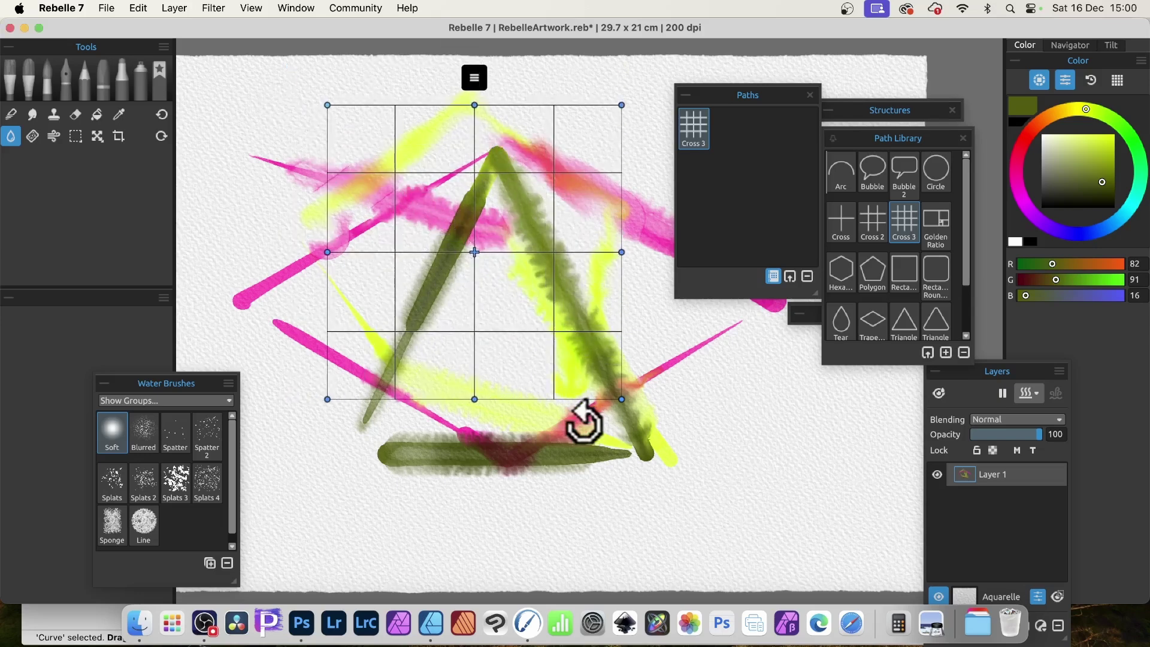
left_click_drag(621, 397, 645, 422)
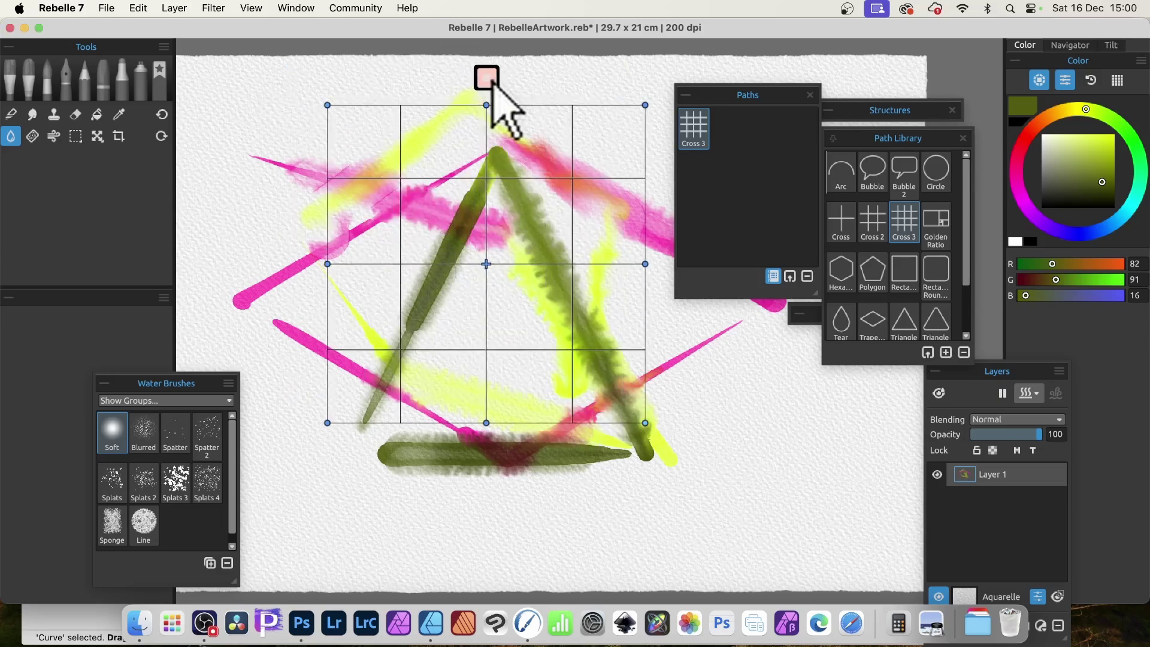
left_click(490, 79)
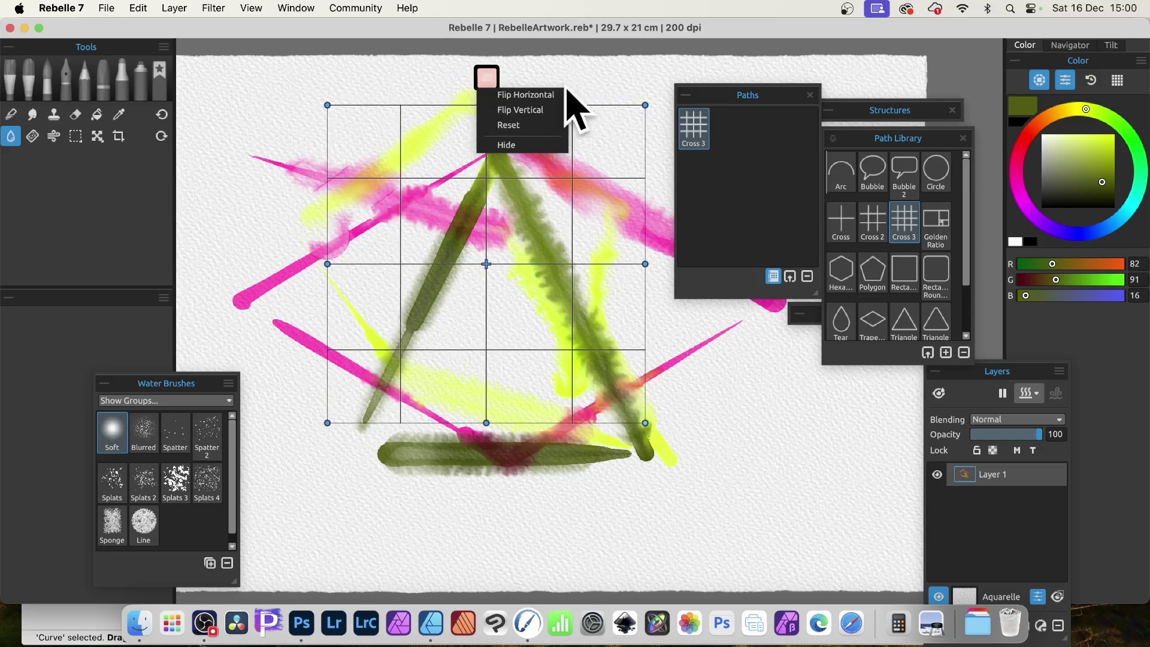
left_click(521, 127)
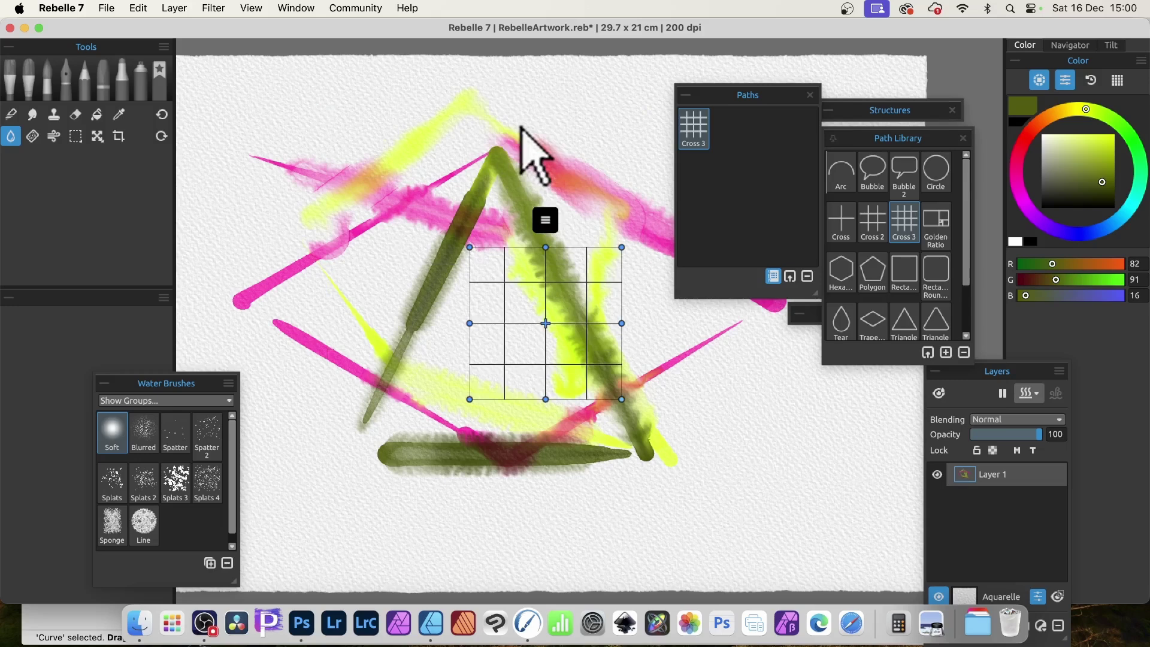
Enlarge the Cross 3 path over the painted triangle's upper half and rotate it slightly clockwise
left_click_drag(465, 248, 346, 121)
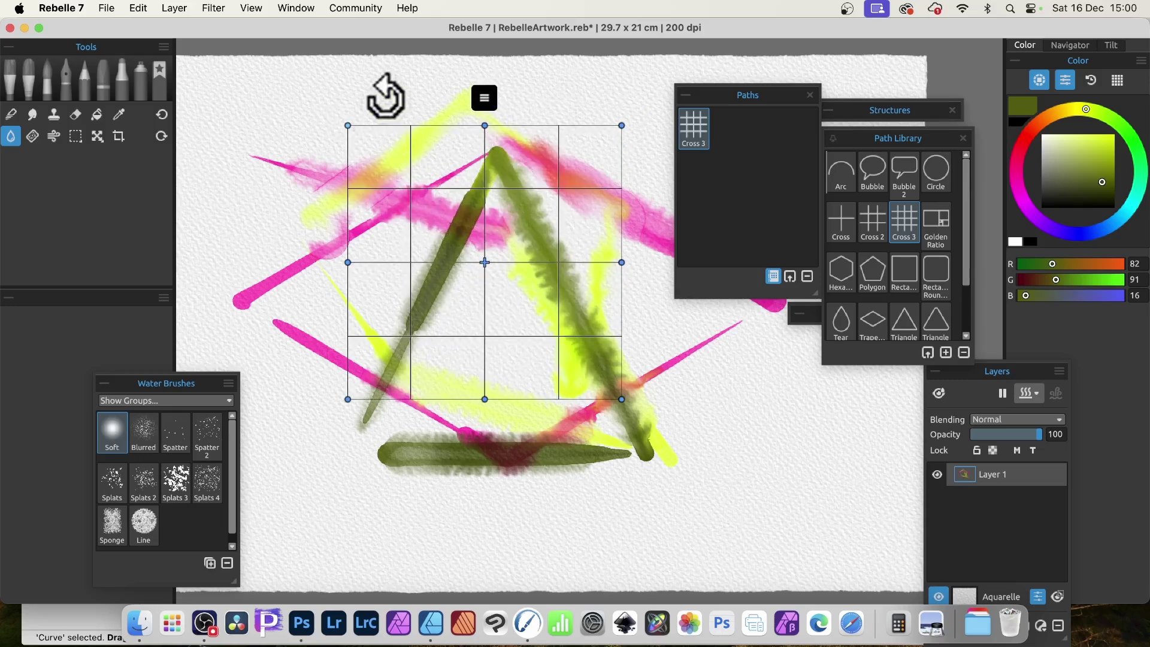
left_click_drag(348, 125, 338, 116)
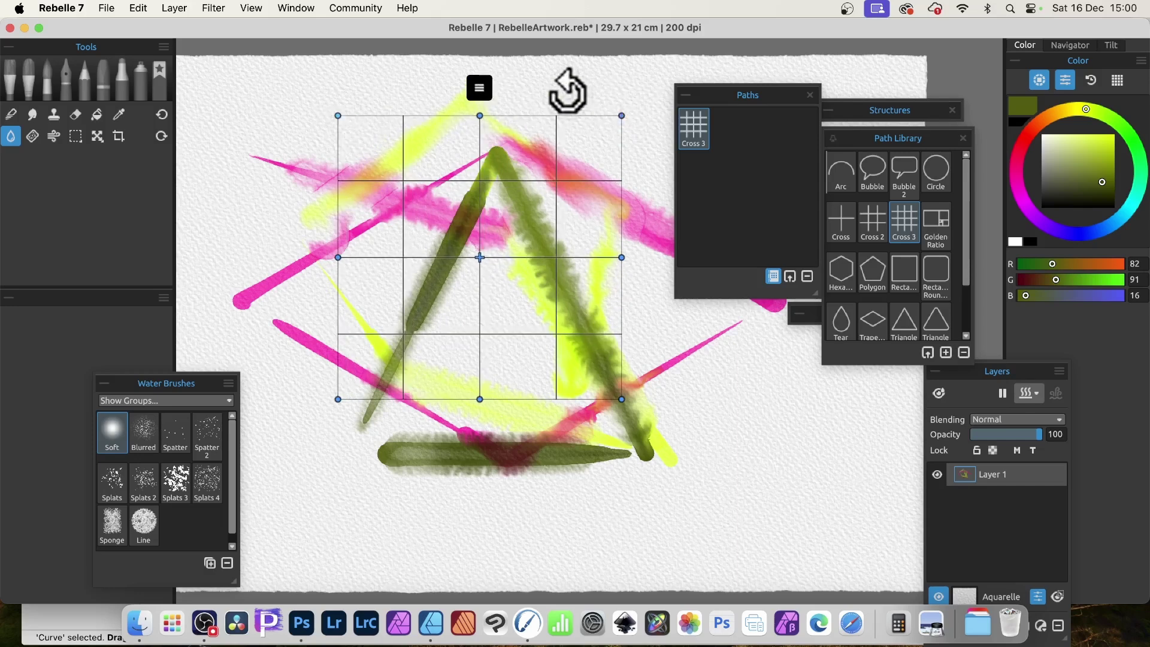
left_click_drag(567, 95, 635, 133)
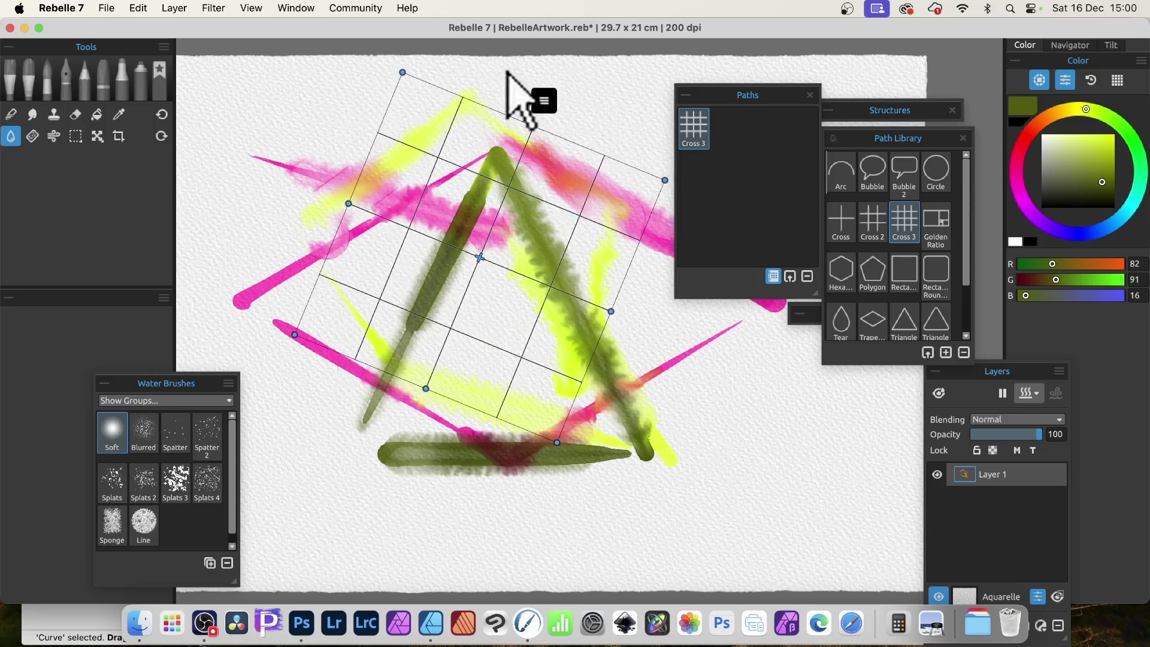
Hide the Cross 3 path and show it on the canvas again
left_click(544, 101)
left_click(566, 168)
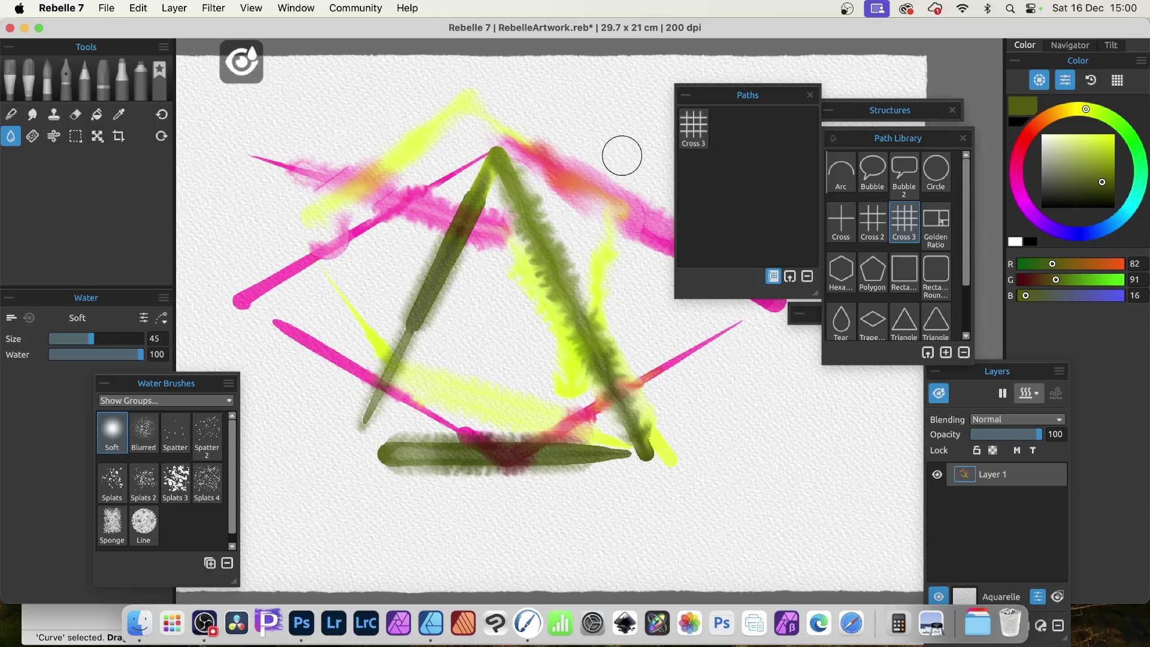
left_click(694, 131)
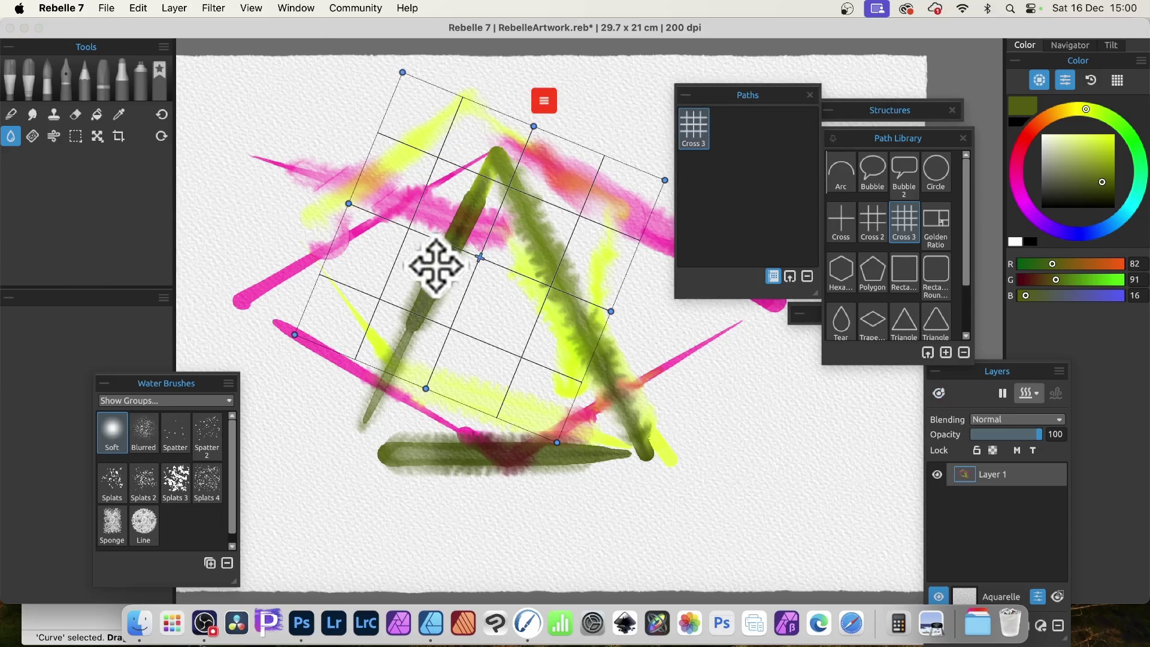
Wet the grid's uppermost cross line and paint olive green watercolor Liner strokes along its upper two cross lines
left_click(48, 71)
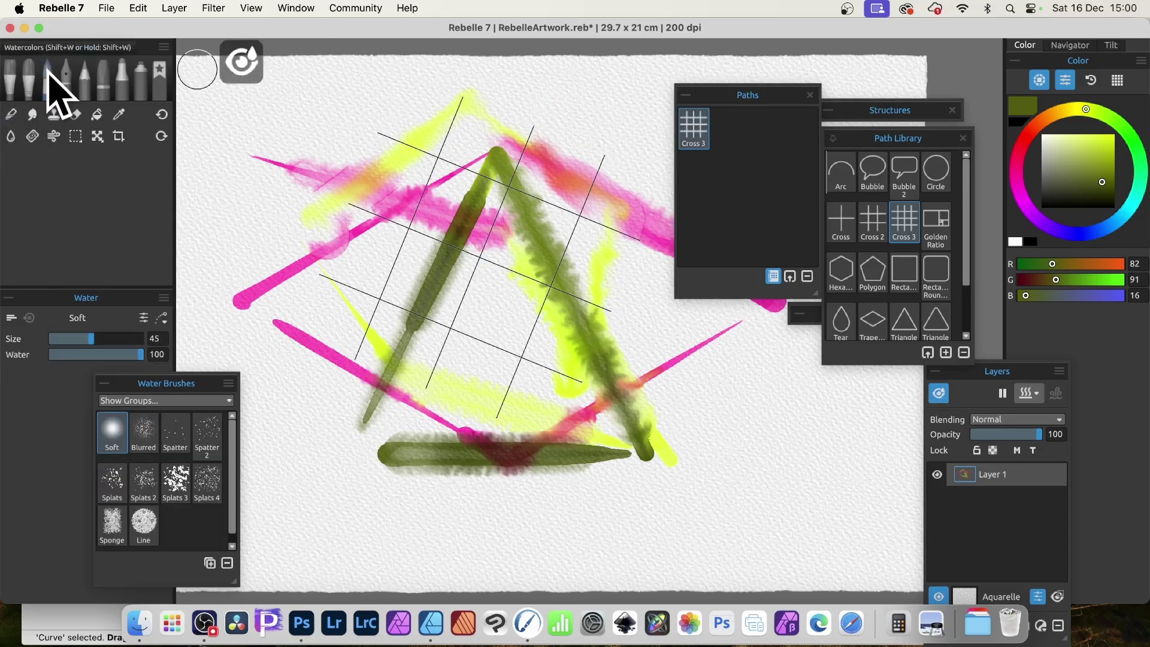
left_click_drag(401, 147, 617, 229)
left_click(48, 78)
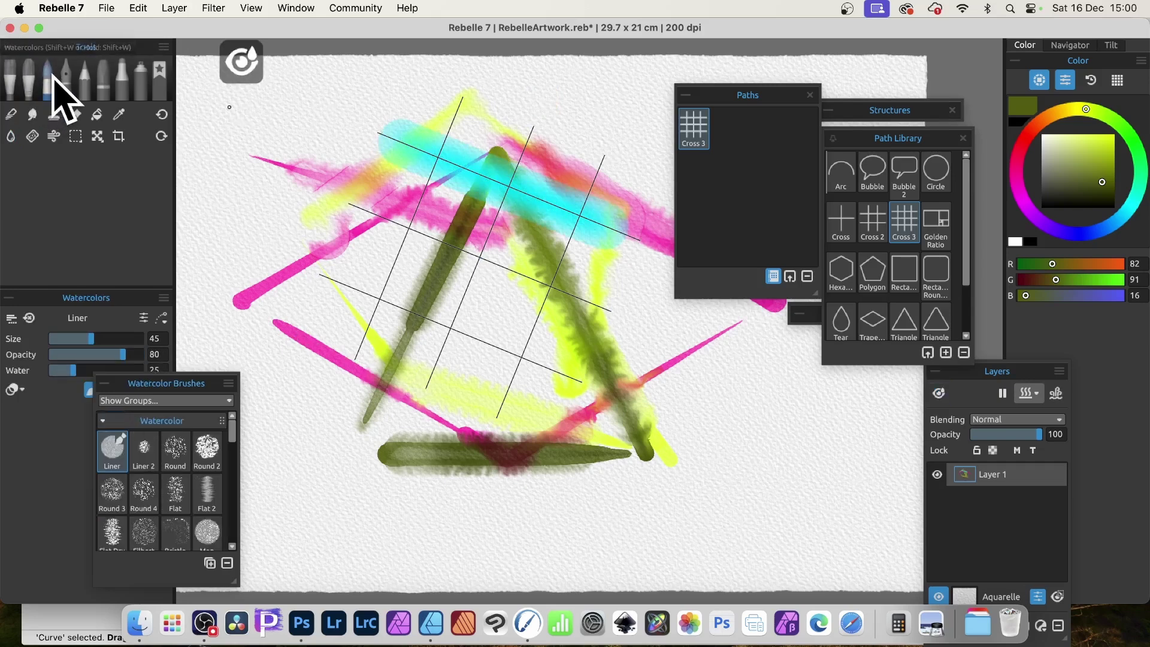
mouse_move(435, 171)
left_mouse_down()
mouse_move(558, 201)
mouse_move(645, 243)
left_mouse_up()
left_click_drag(373, 211, 616, 312)
Paint pinkish red (RGB 247, 80, 108) Liner strokes along the grid's three steep lines and its lowest cross line
left_click_drag(1077, 165, 1085, 125)
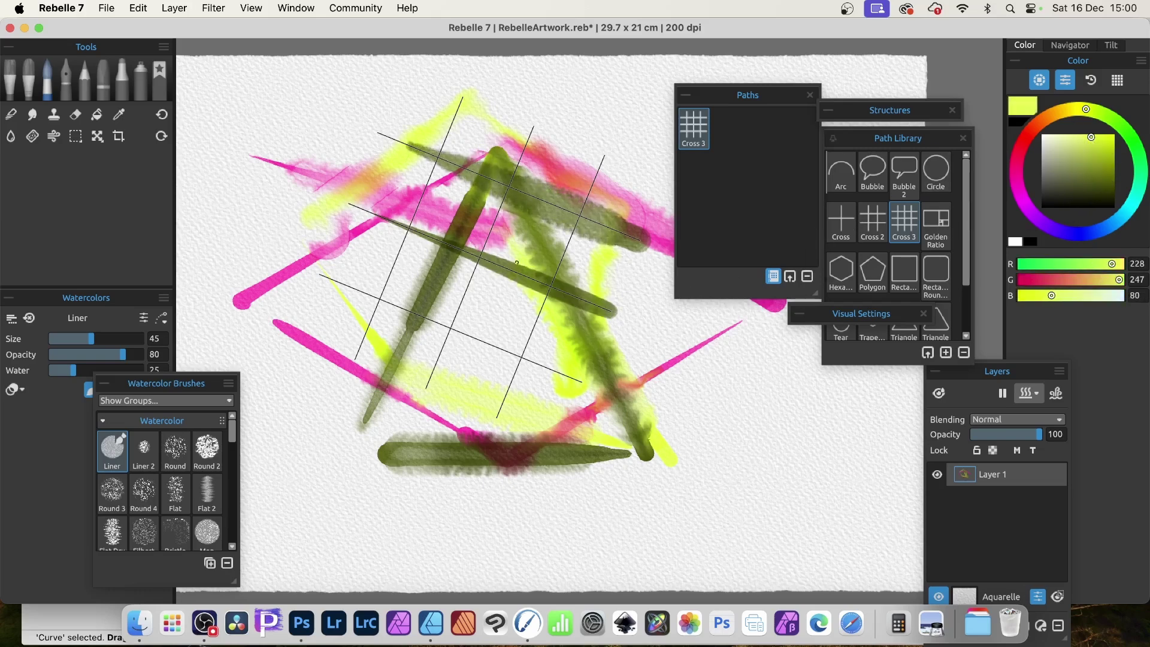
left_click(1020, 149)
left_click_drag(596, 178, 509, 392)
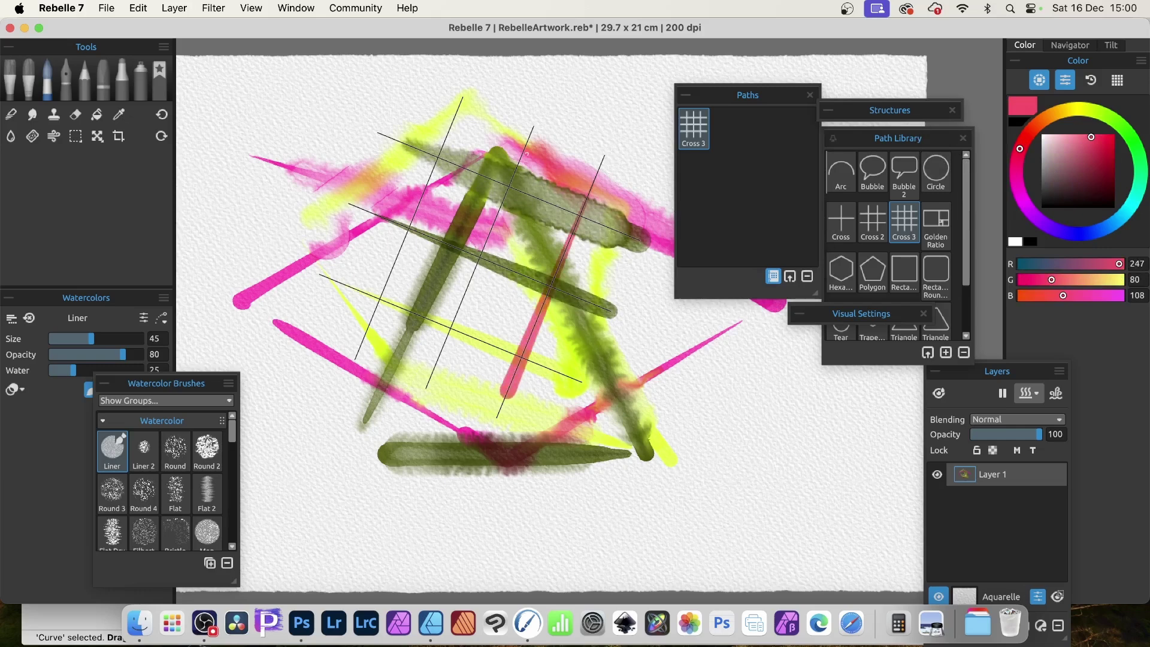
left_click_drag(507, 192, 426, 388)
left_click_drag(451, 142, 355, 364)
scroll(298, 269, "right", 3)
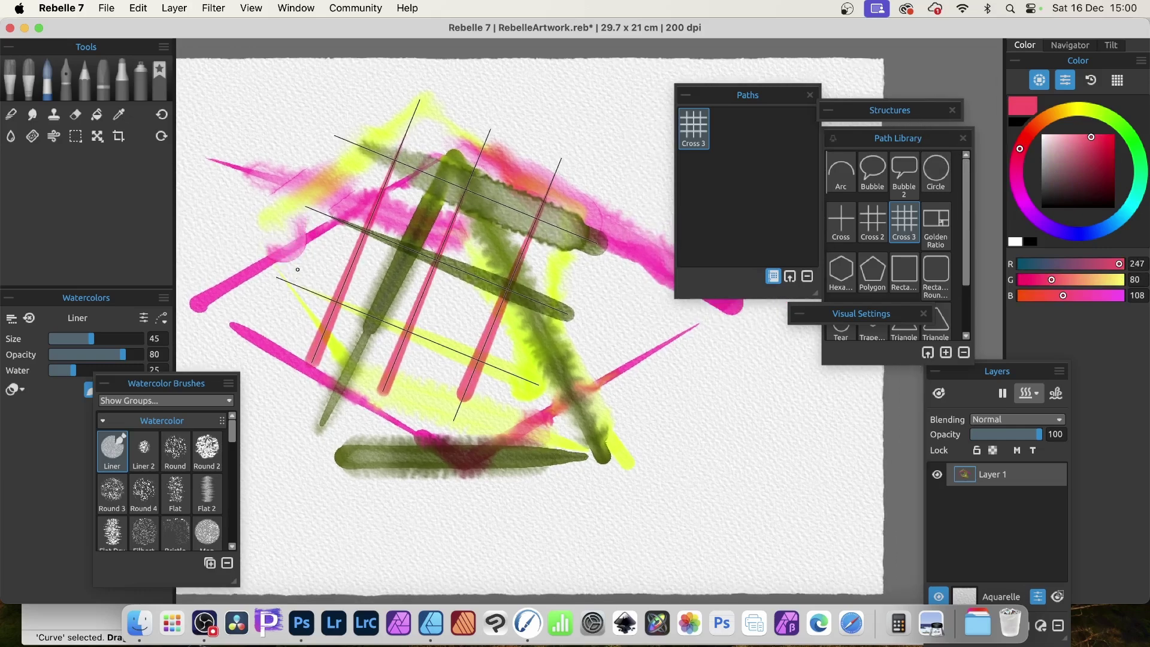
left_click_drag(379, 319, 536, 384)
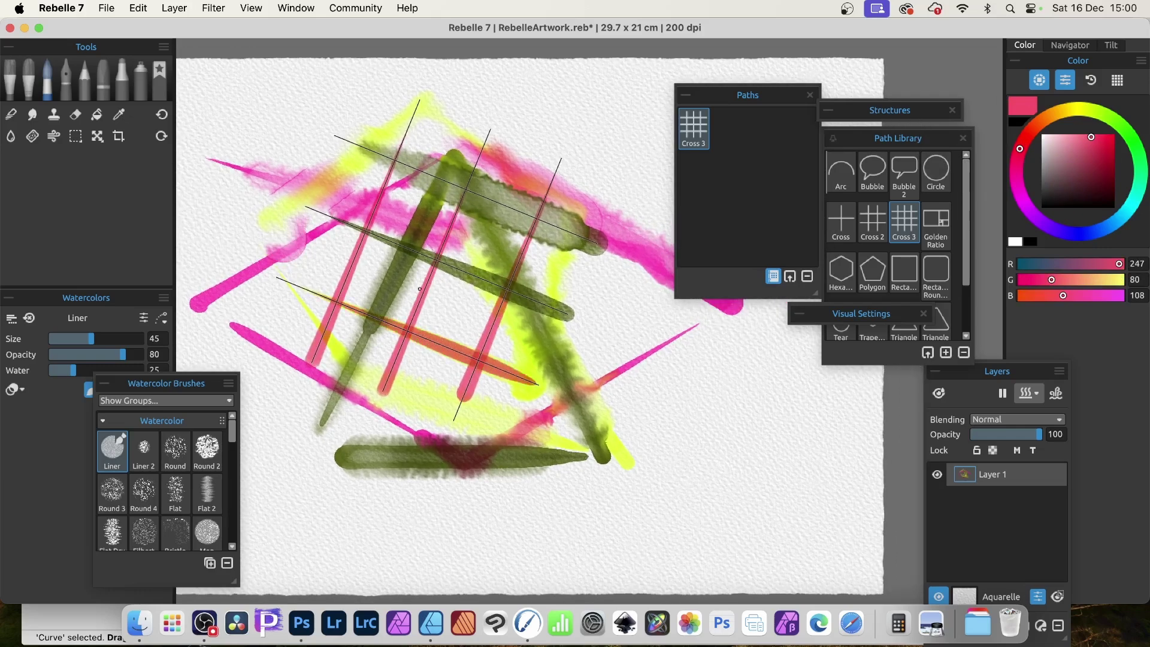
Paint light blue (RGB 80, 178, 247) Liner strokes over the grid's three steep lines and its upper two cross lines
left_click(1113, 223)
left_click_drag(394, 236, 514, 298)
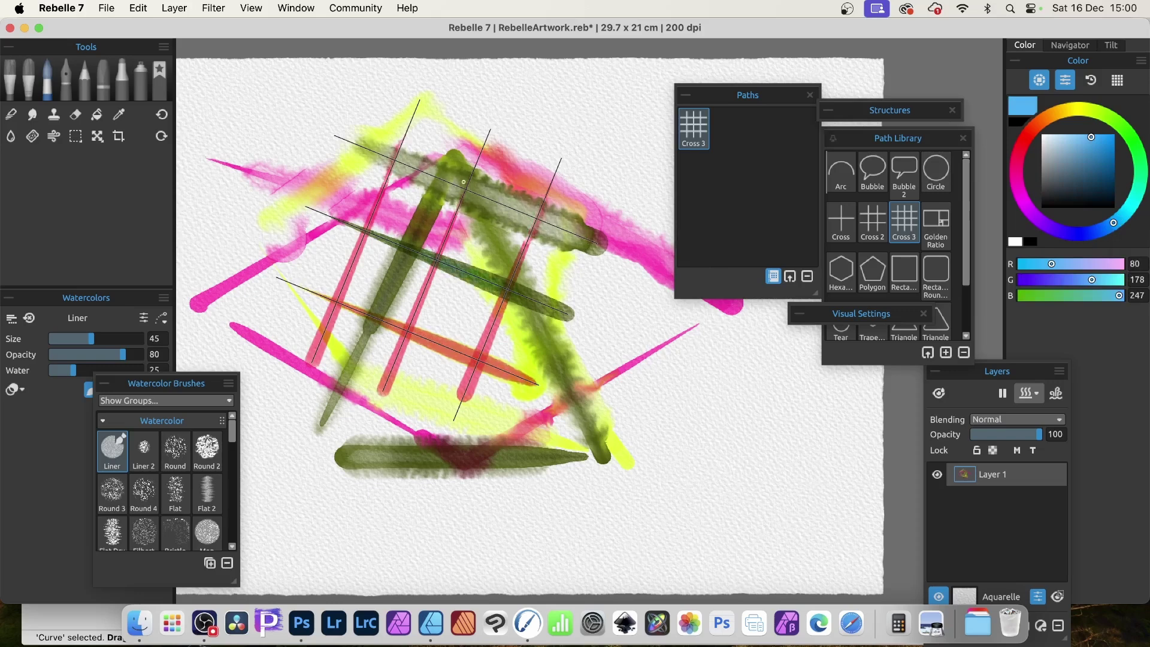
left_click_drag(463, 182, 592, 198)
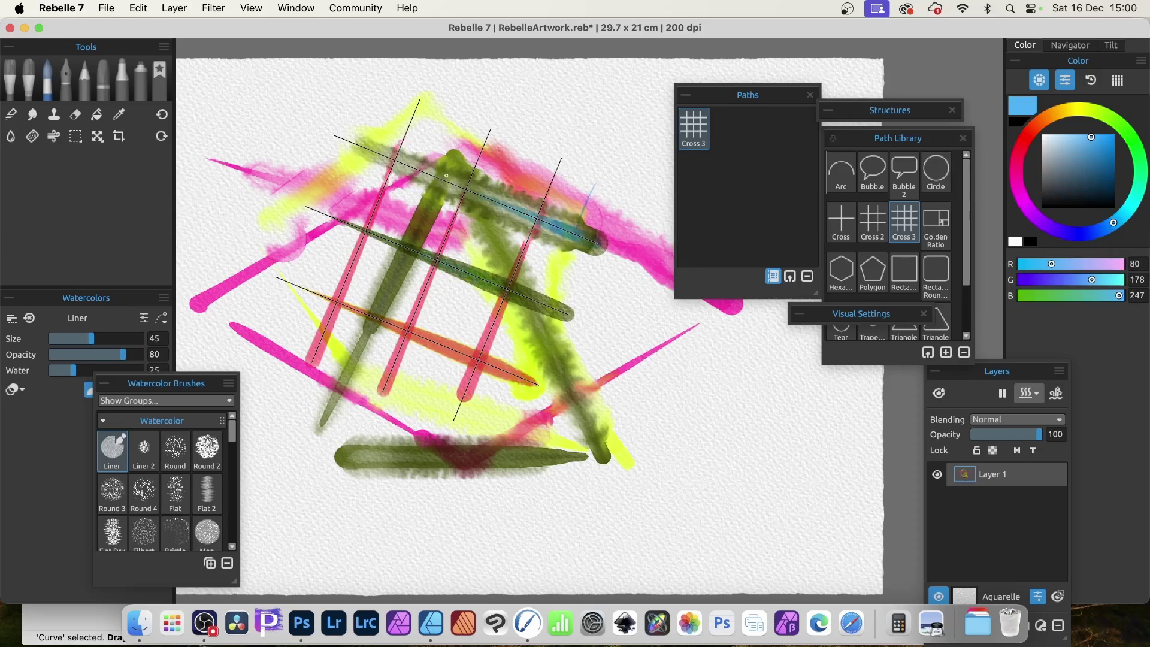
left_click_drag(434, 269, 380, 379)
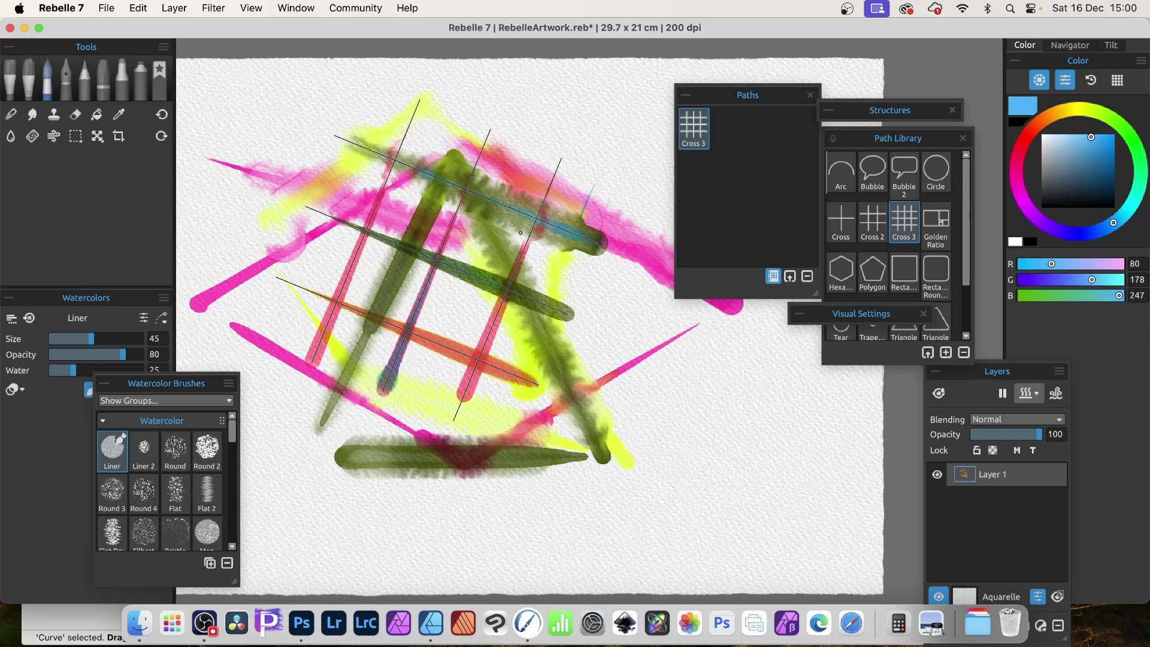
left_click_drag(506, 273, 480, 351)
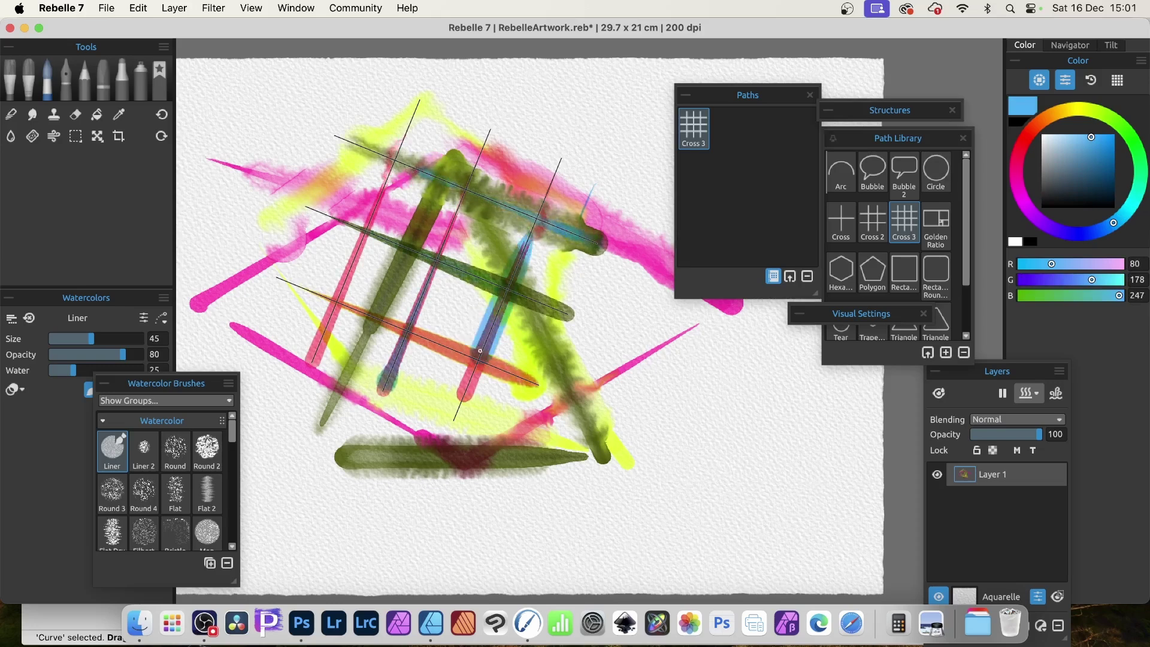
left_click_drag(406, 148, 330, 290)
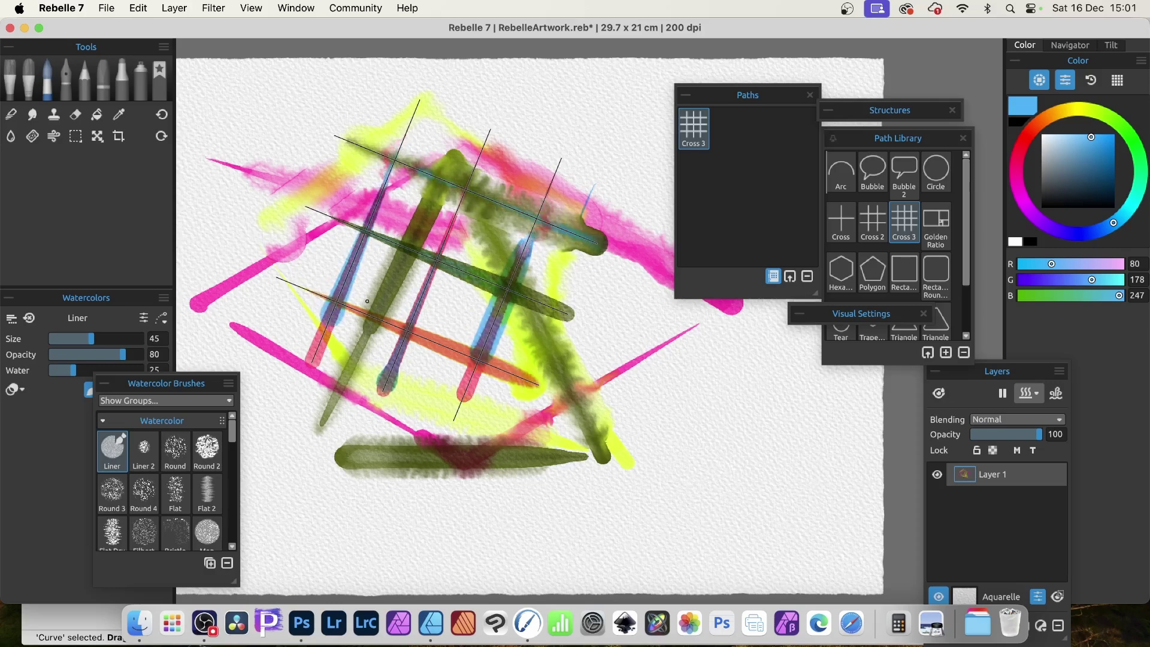
left_click_drag(405, 173, 535, 219)
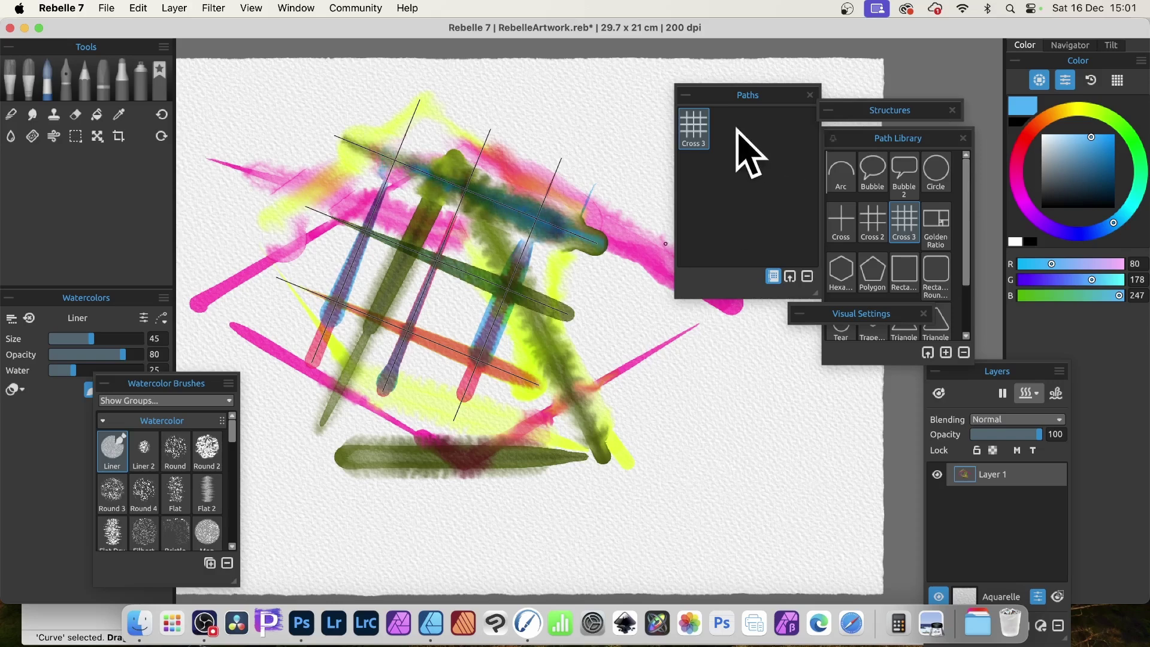
Wet the painted grid lines with the Soft water brush, following the Cross 3 path
left_click(11, 137)
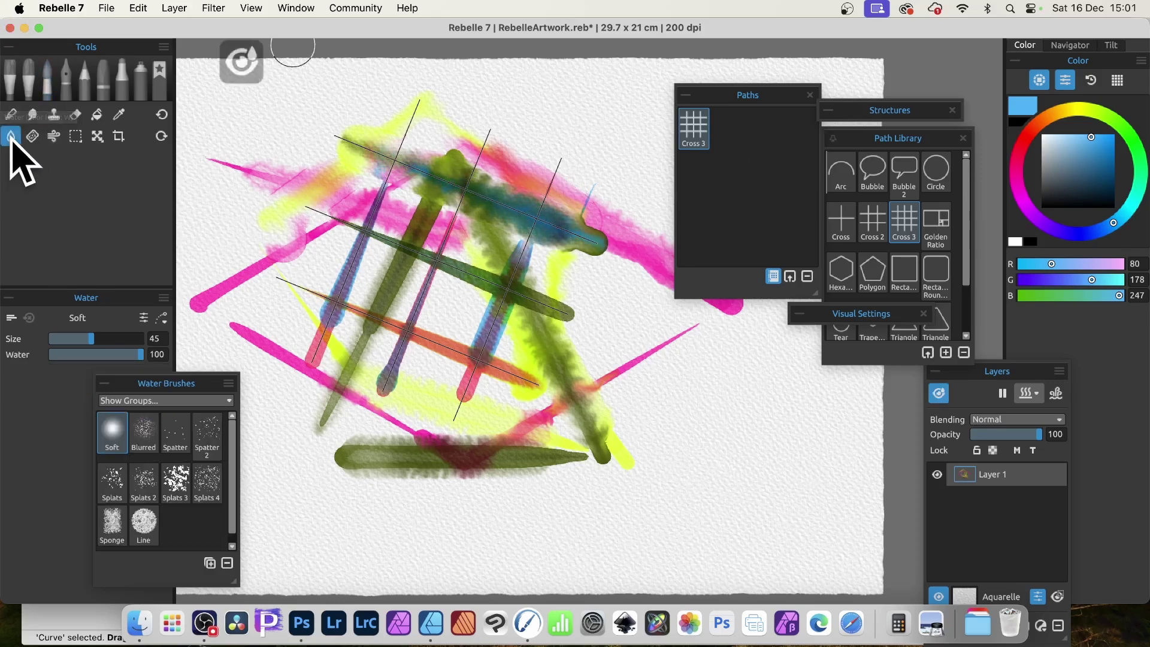
mouse_move(412, 403)
left_mouse_down()
mouse_move(423, 251)
mouse_move(389, 383)
left_mouse_up()
mouse_move(532, 288)
left_mouse_down()
mouse_move(465, 386)
mouse_move(357, 316)
mouse_move(306, 302)
mouse_move(450, 360)
left_mouse_up()
mouse_move(331, 222)
left_mouse_down()
mouse_move(303, 315)
mouse_move(312, 332)
mouse_move(357, 242)
mouse_move(296, 364)
mouse_move(338, 309)
mouse_move(344, 260)
mouse_move(307, 329)
left_mouse_up()
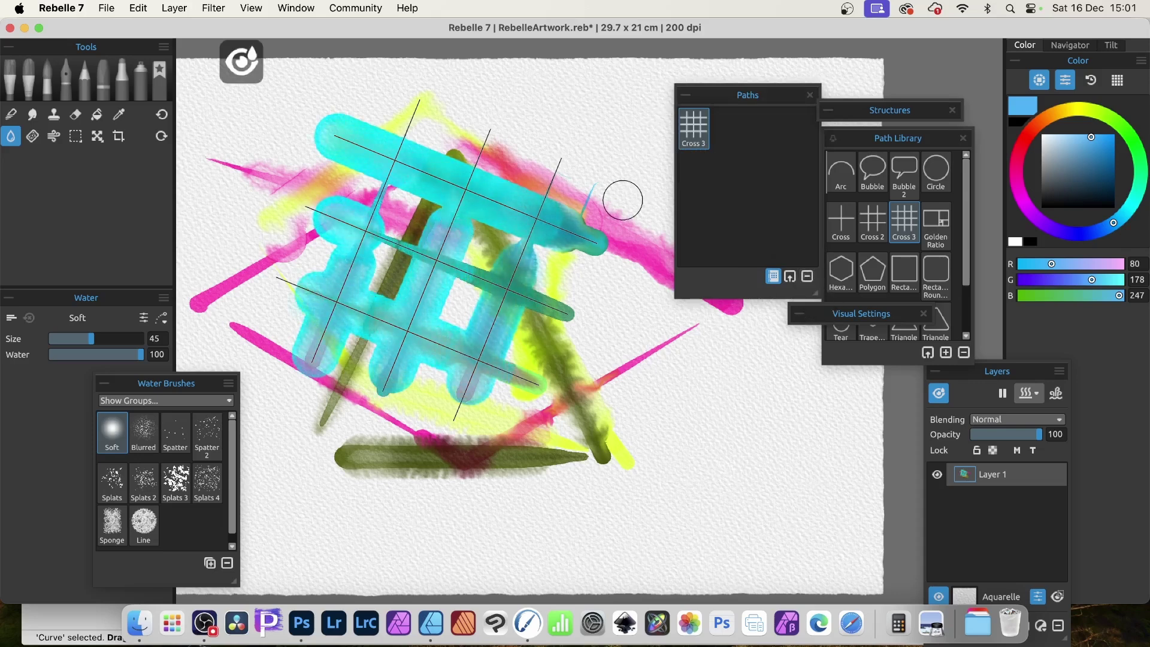
Dry the painted layer and remove the Cross 3 path from the artwork's paths
left_click(1039, 397)
left_click(1081, 458)
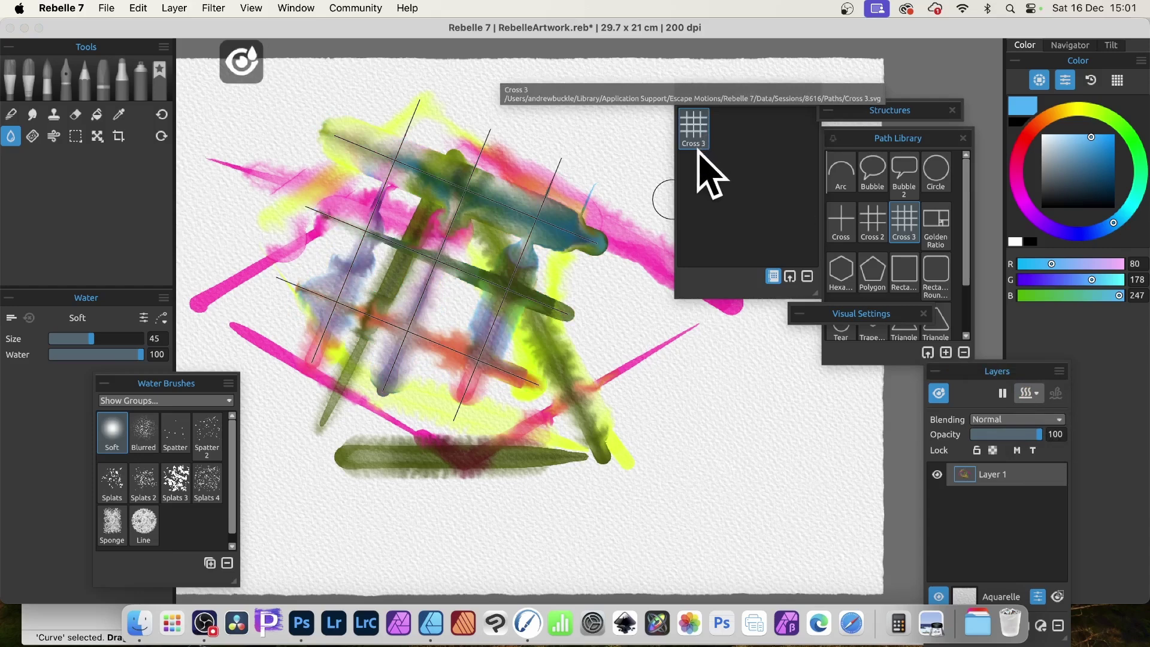
left_click(809, 276)
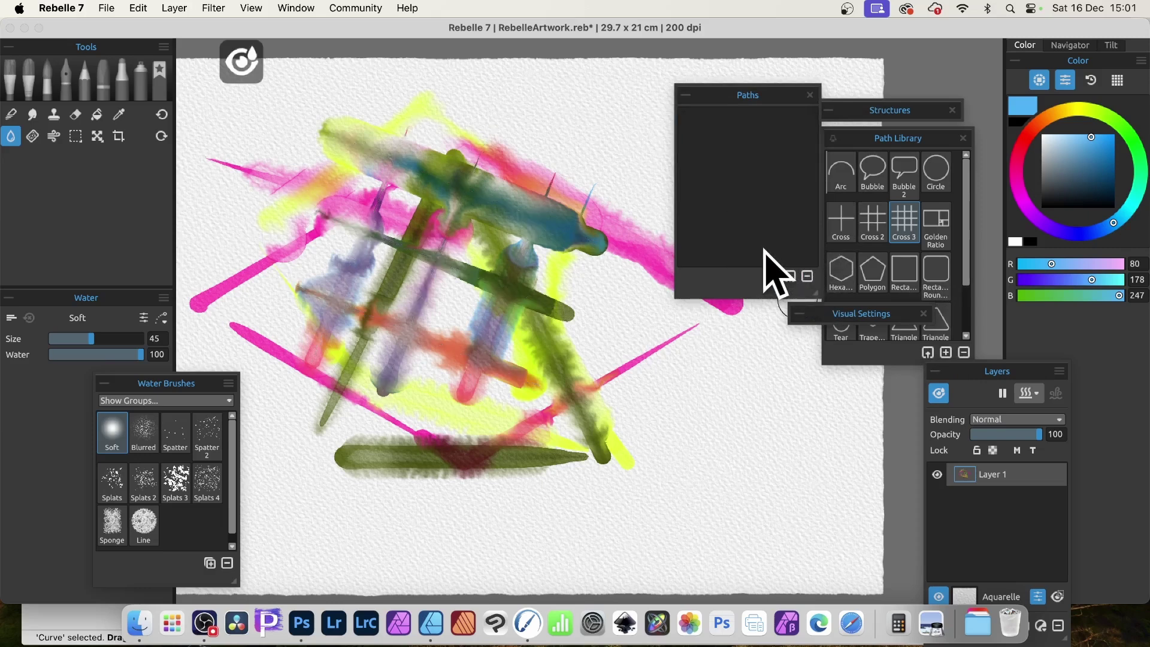
Add the library's Arc path to the artwork and enlarge it so it spans the painted grid
left_click(847, 174)
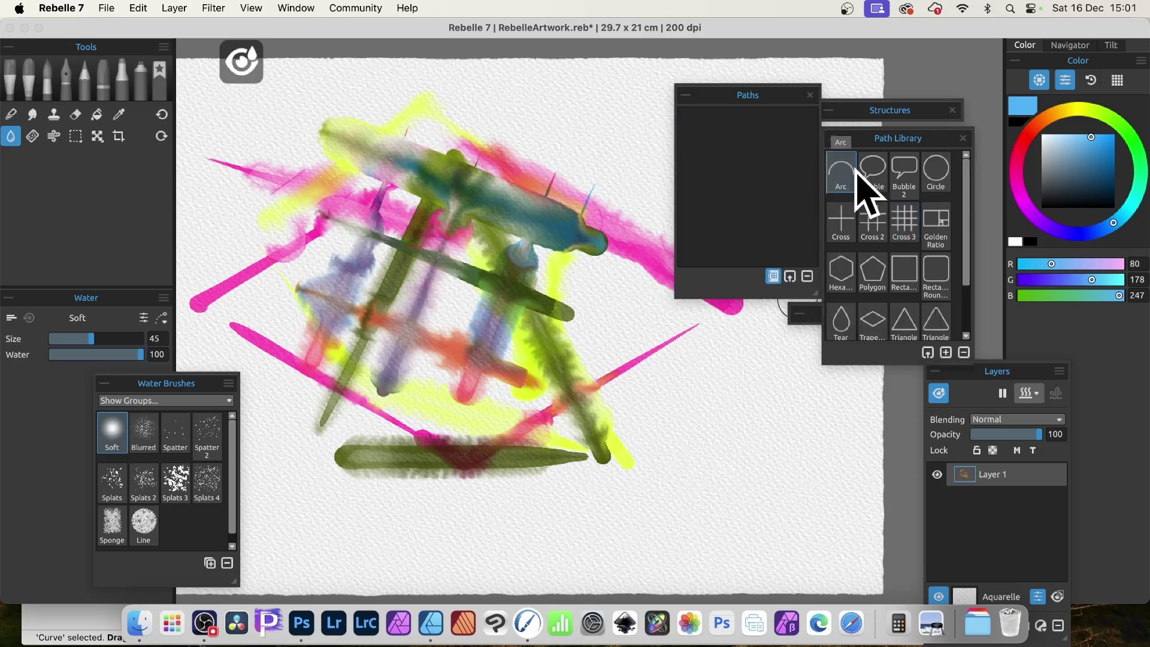
left_click_drag(845, 178, 709, 151)
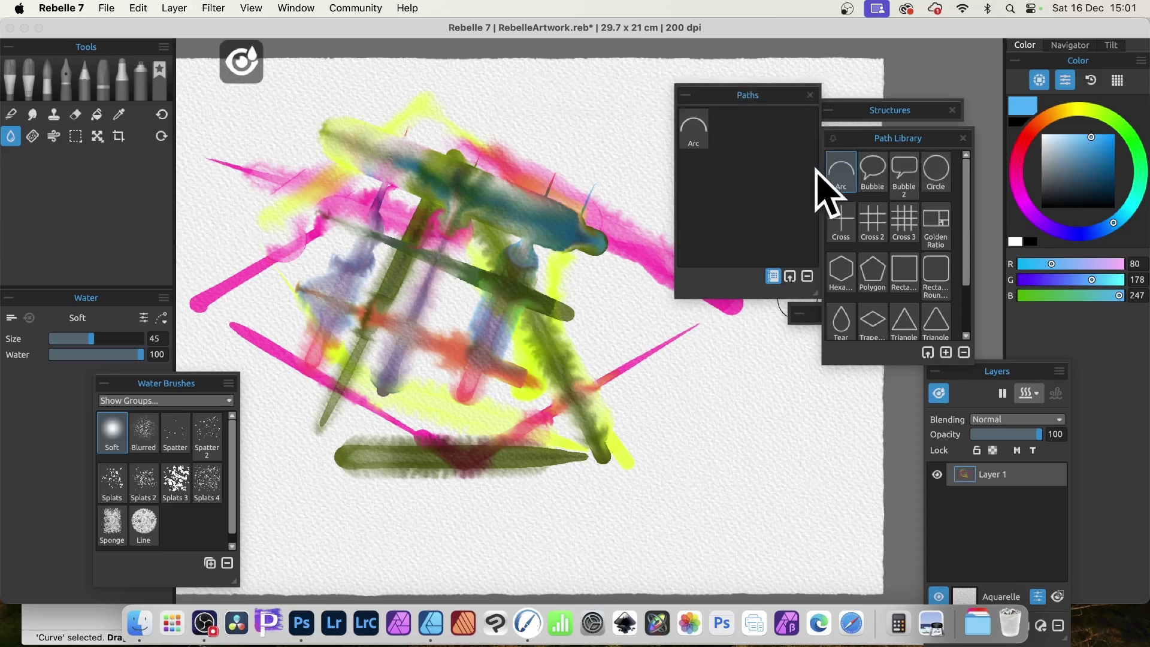
left_click(699, 133)
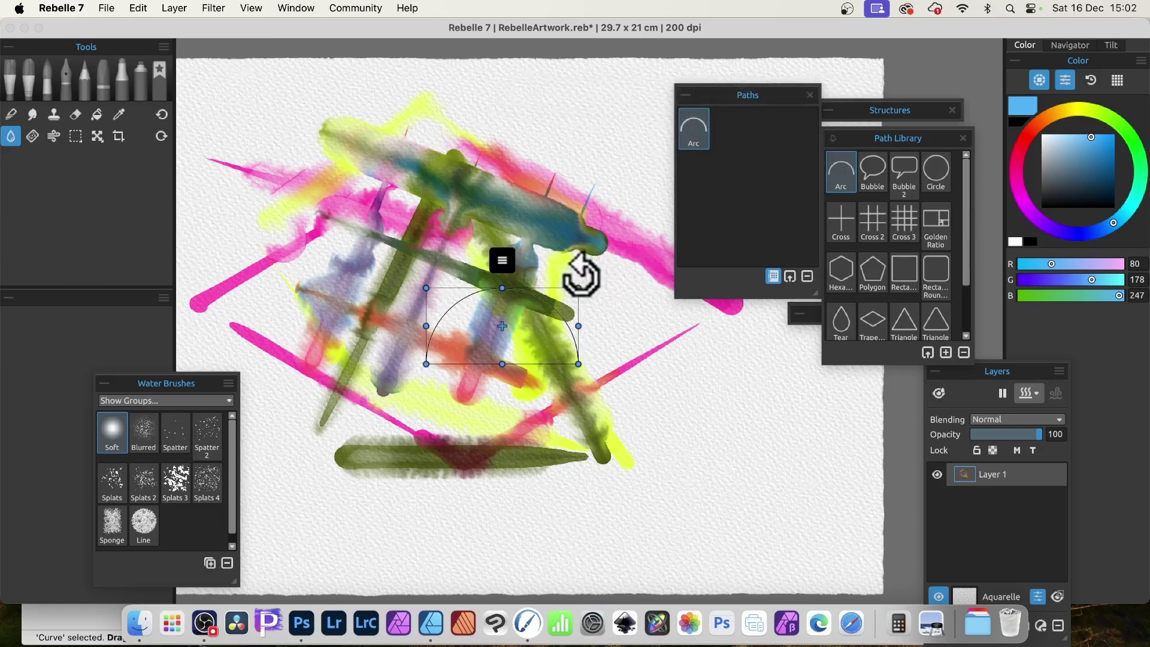
left_click_drag(580, 287, 485, 241)
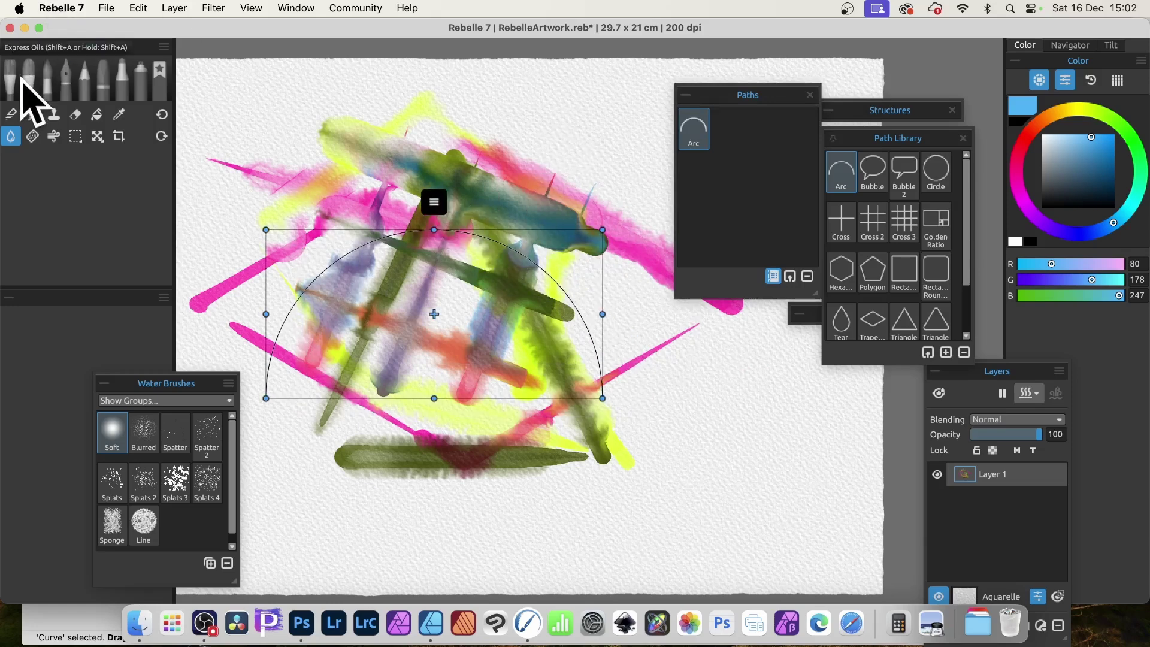
Wet the upper curve of the Arc path with the Soft water brush
key("w")
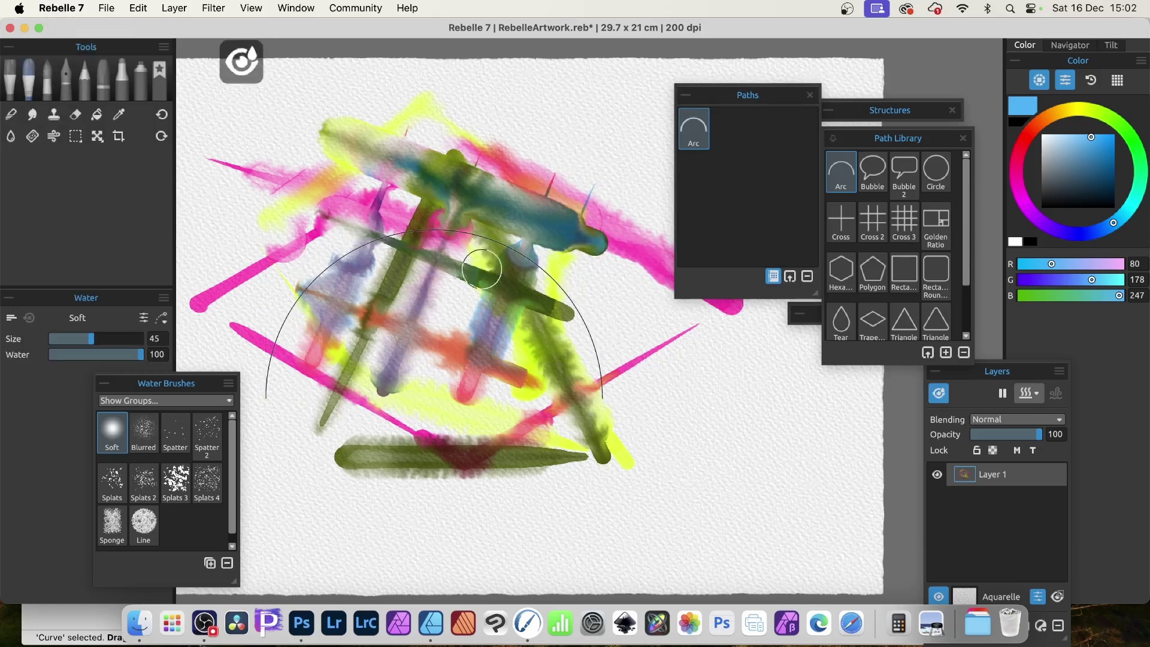
mouse_move(296, 288)
left_mouse_down()
mouse_move(342, 252)
mouse_move(431, 245)
mouse_move(506, 267)
mouse_move(564, 304)
left_mouse_up()
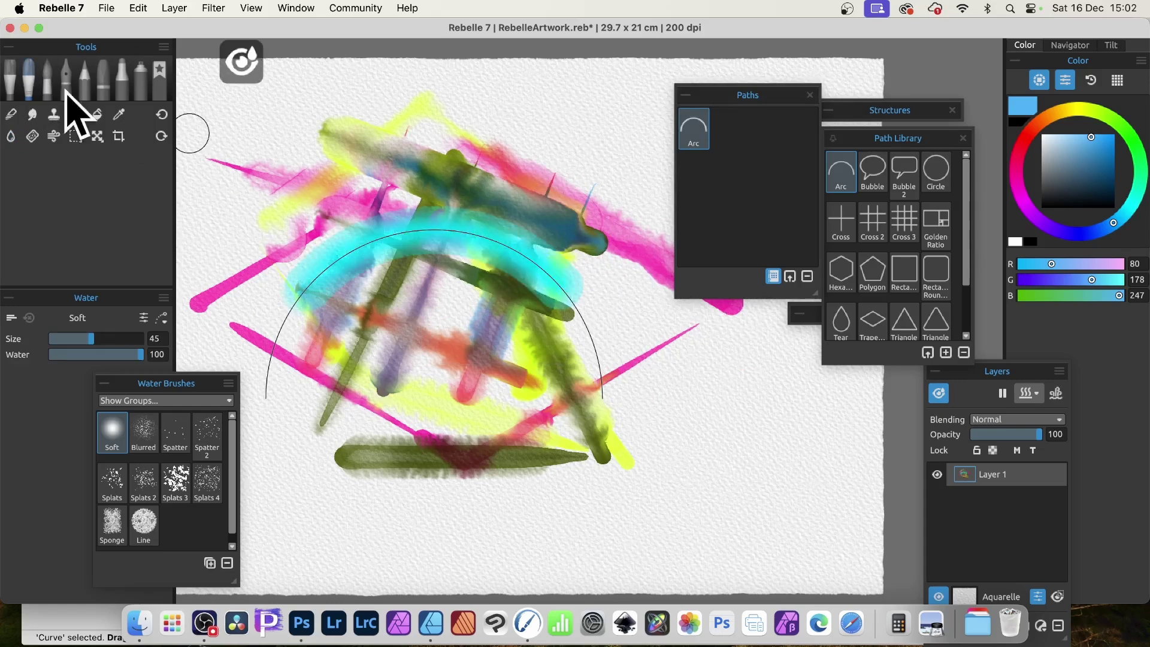
Paint a light blue (RGB 80, 178, 247) Express Oils Hairy stroke along the Arc path, and dry the layer
left_click(29, 87)
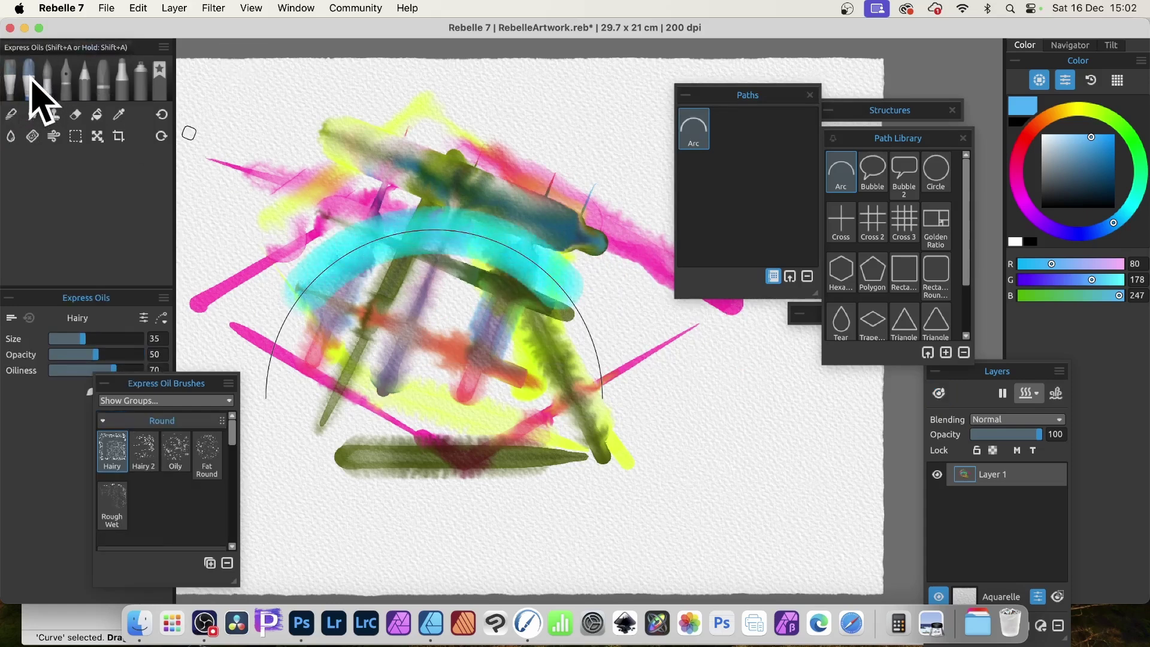
mouse_move(329, 262)
left_mouse_down()
mouse_move(428, 220)
mouse_move(505, 229)
mouse_move(542, 264)
mouse_move(589, 357)
left_mouse_up()
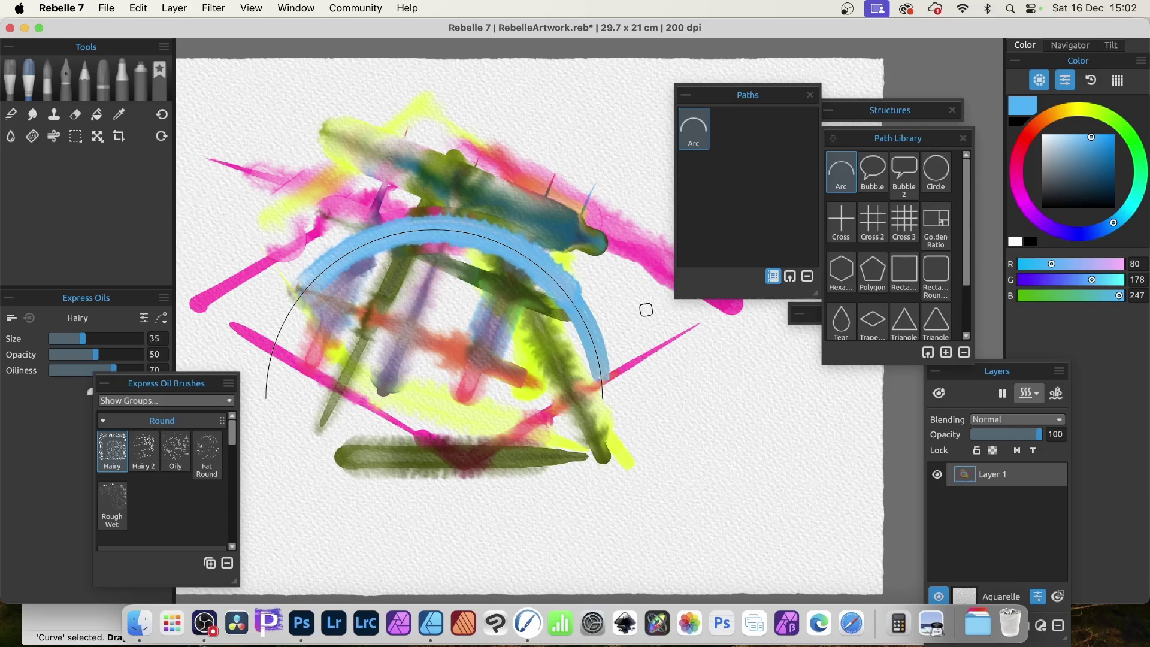
left_click(1034, 393)
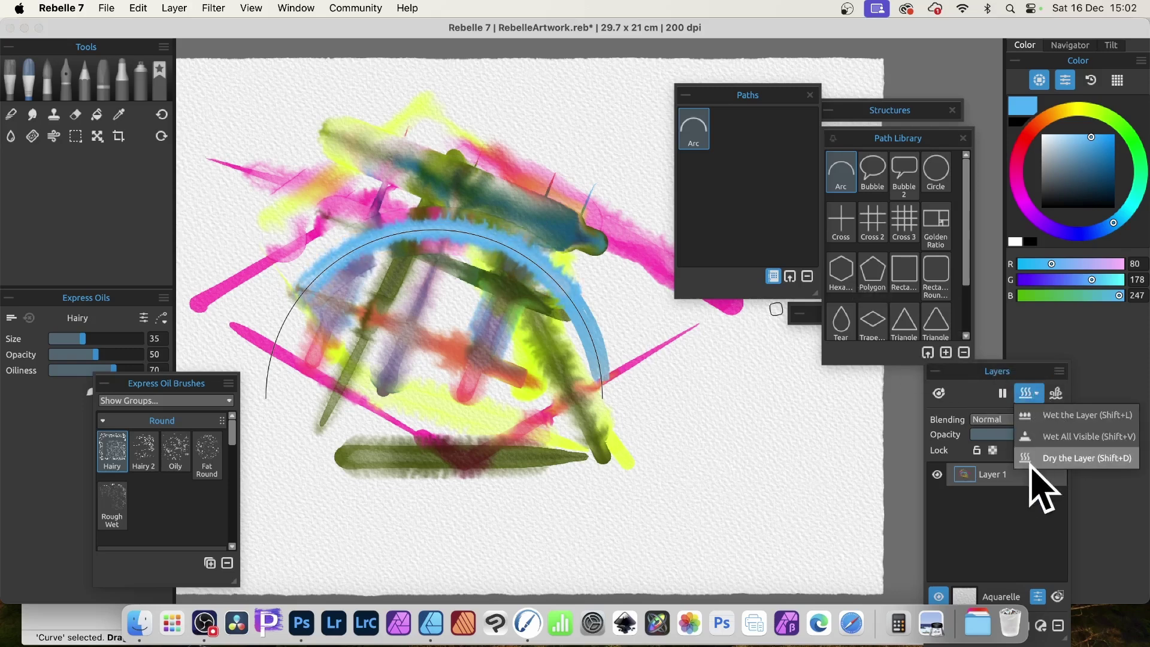
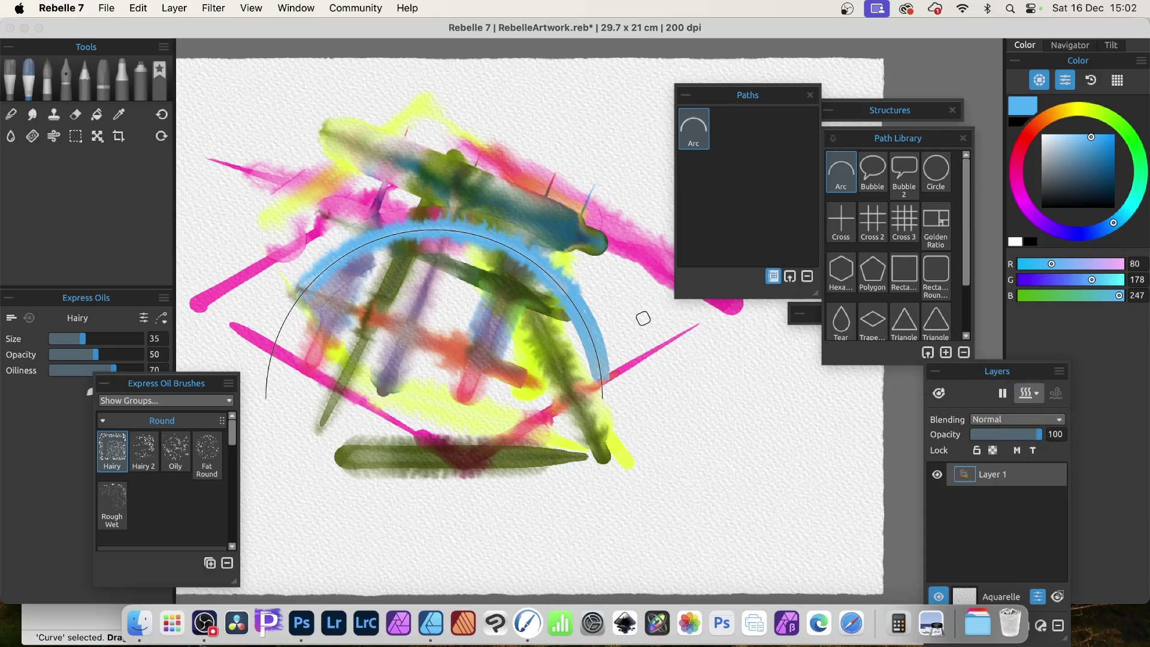
key("Tab")
key("Tab")
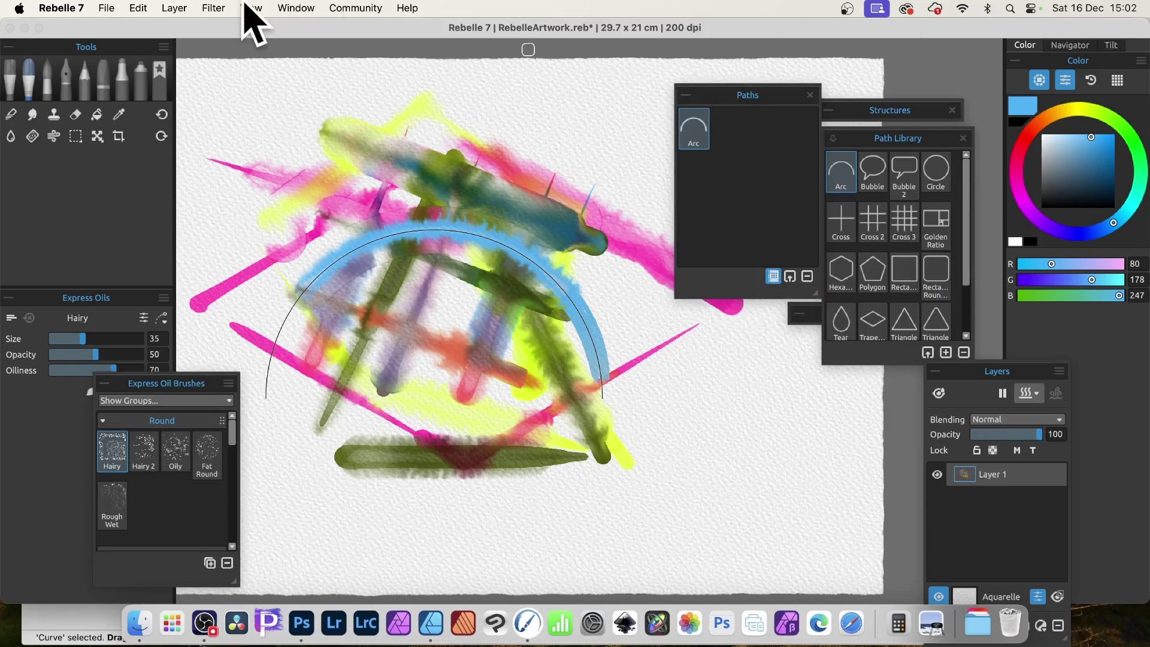
left_click(107, 8)
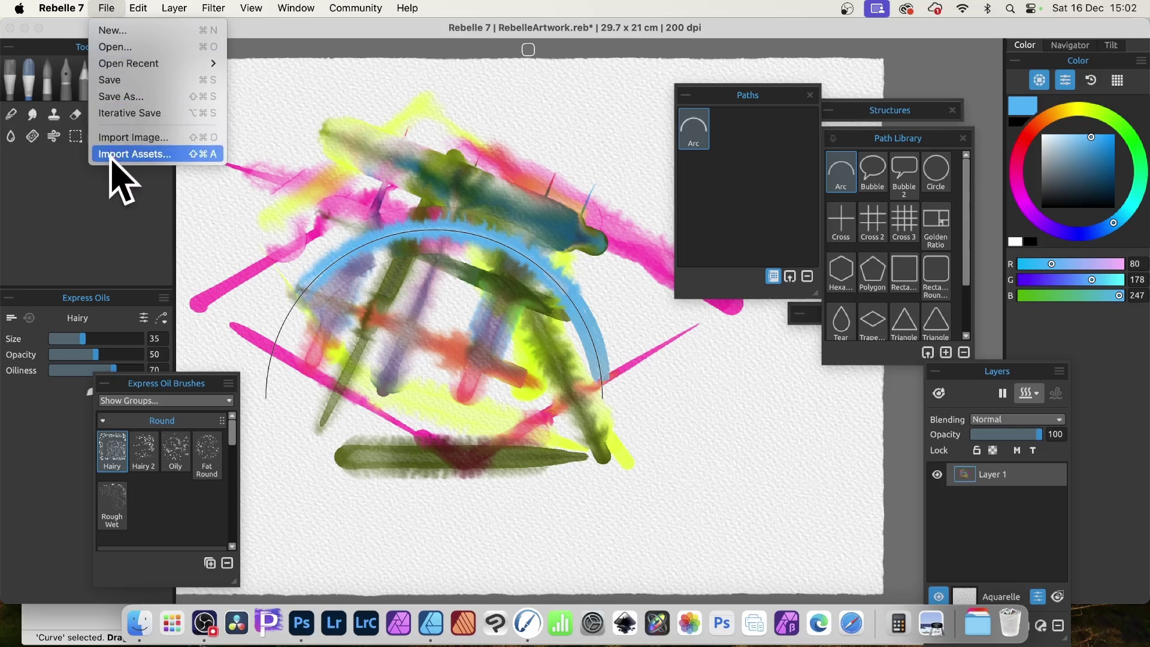
mouse_move(145, 11)
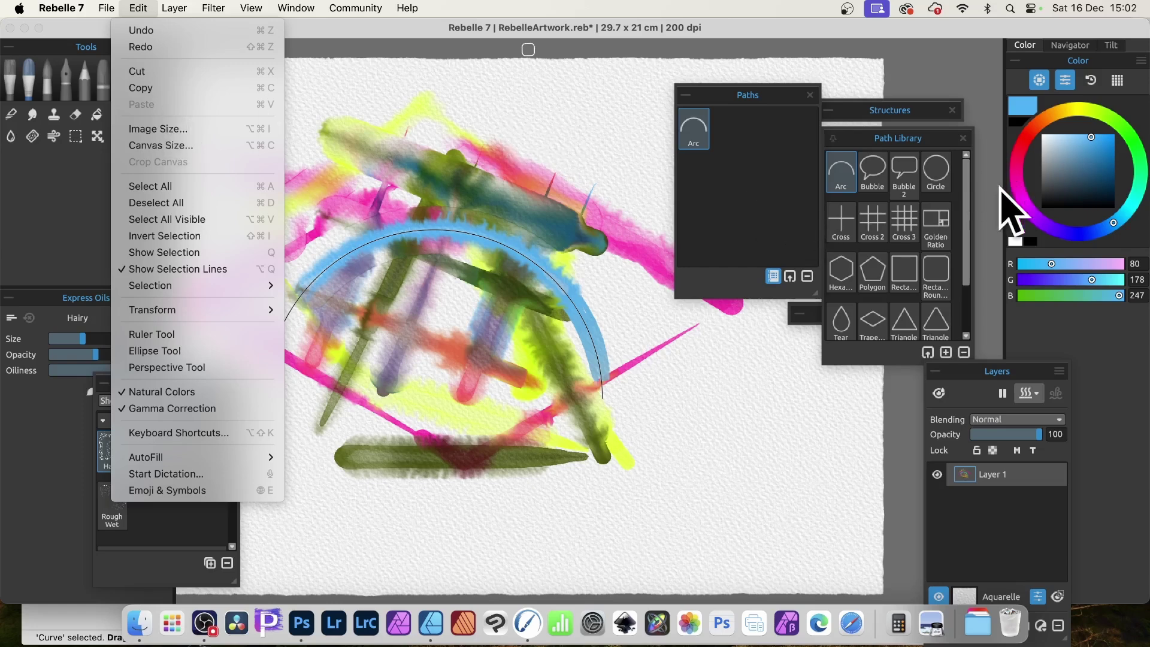
Switch to Photoshop and copy the Clubs 1 shape layer as SVG code
key("super+Tab")
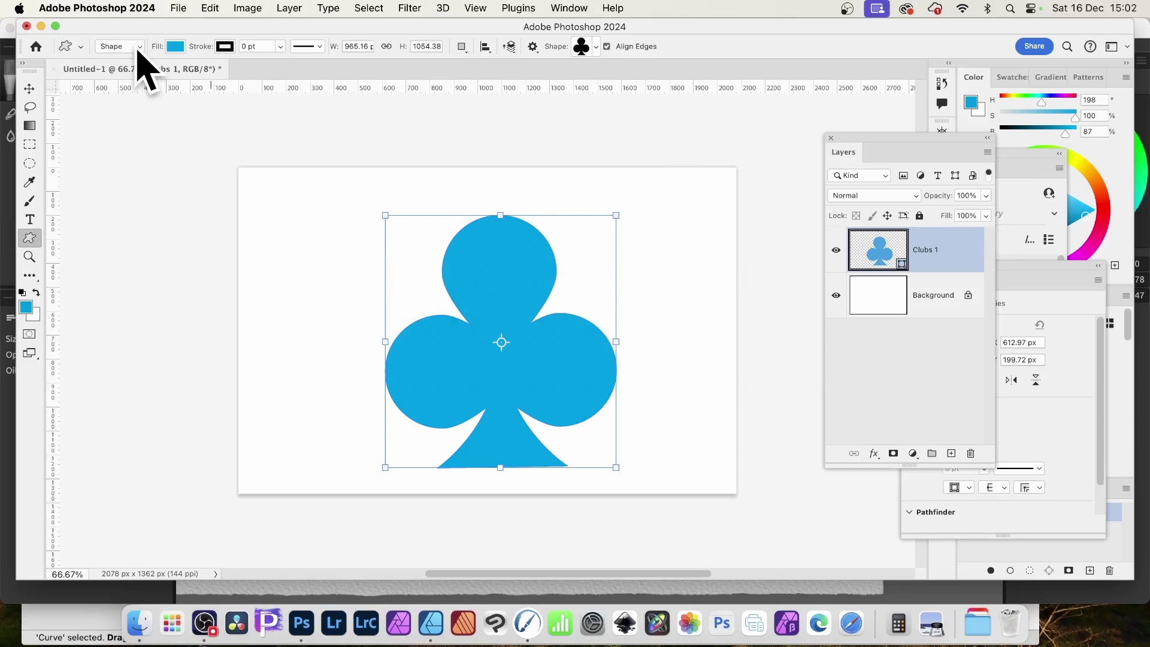
right_click(945, 252)
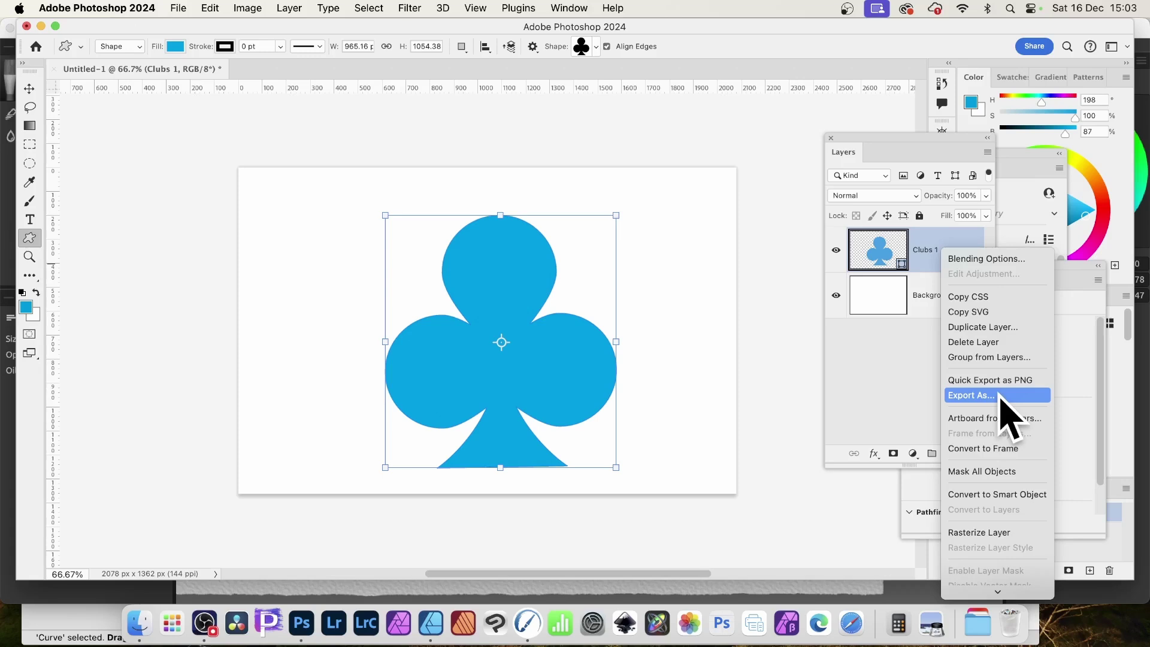
left_click(980, 312)
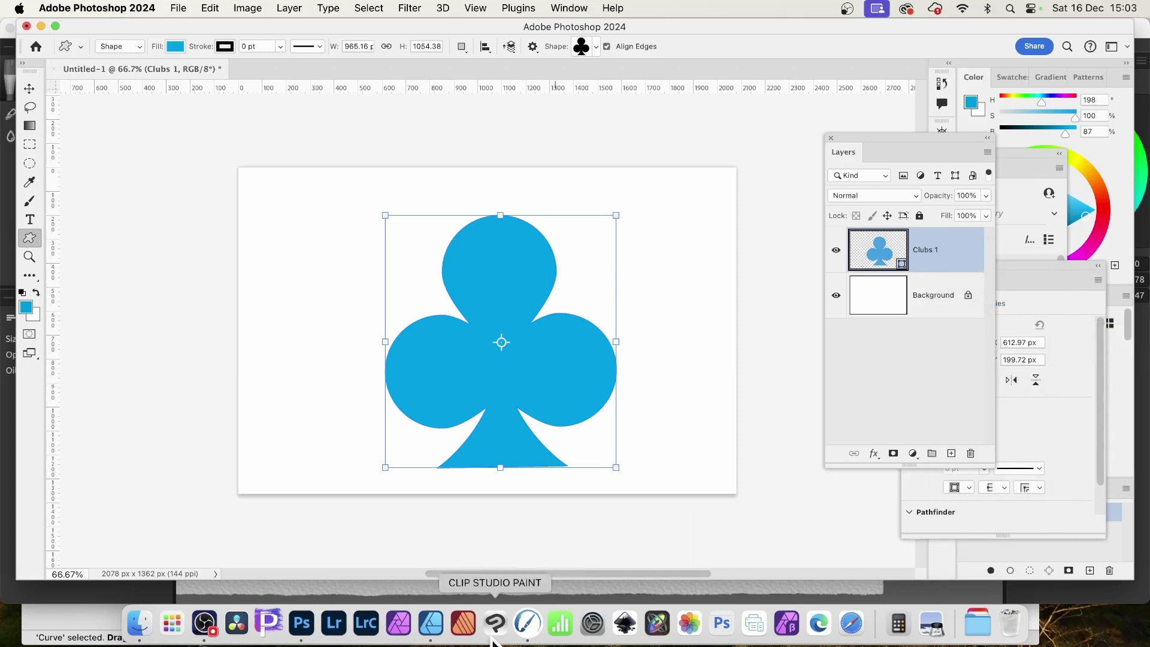
Switch to Affinity Designer and replace the existing club curve with the copied SVG shape
left_click(532, 620)
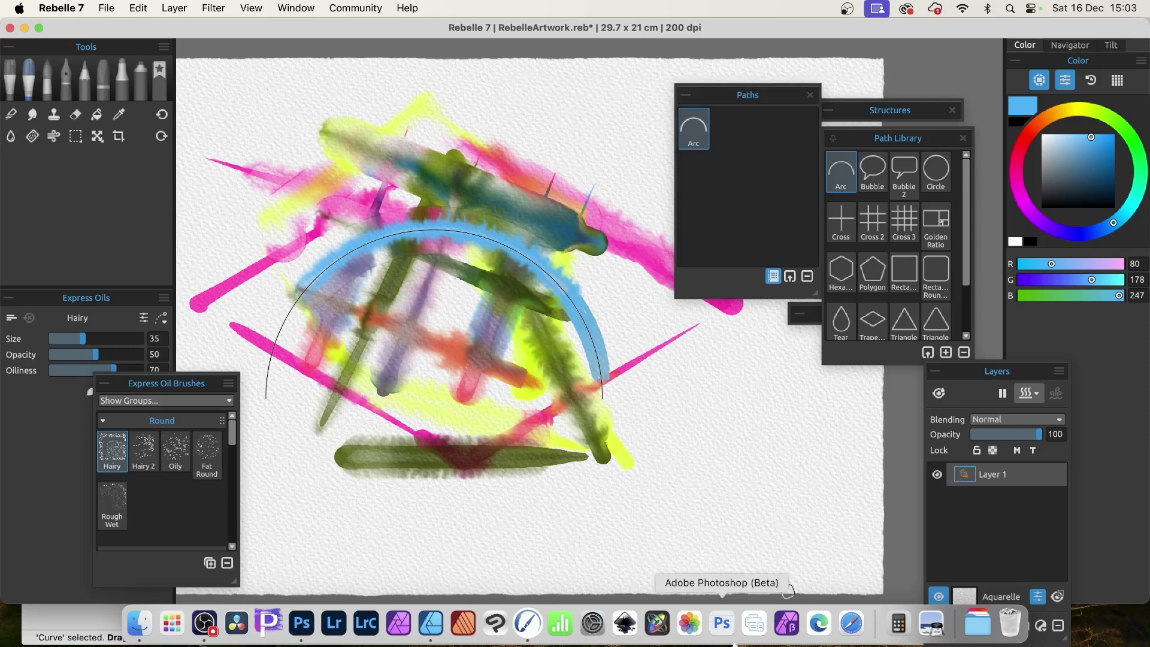
left_click(431, 624)
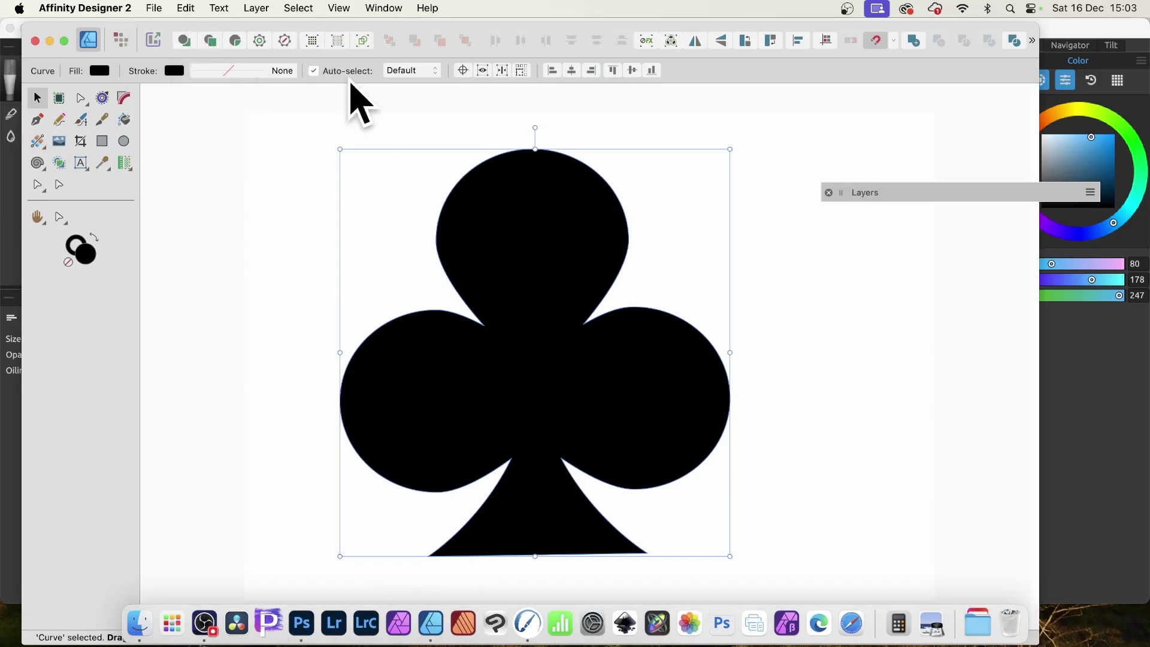
key("Delete")
left_click(184, 8)
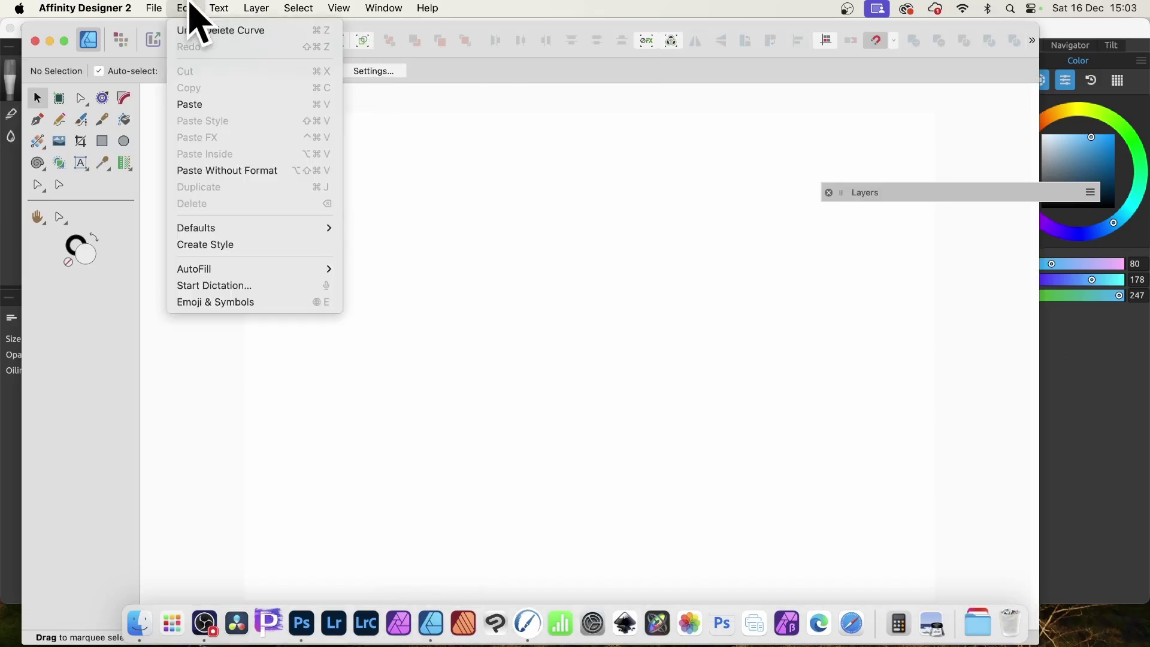
left_click(201, 105)
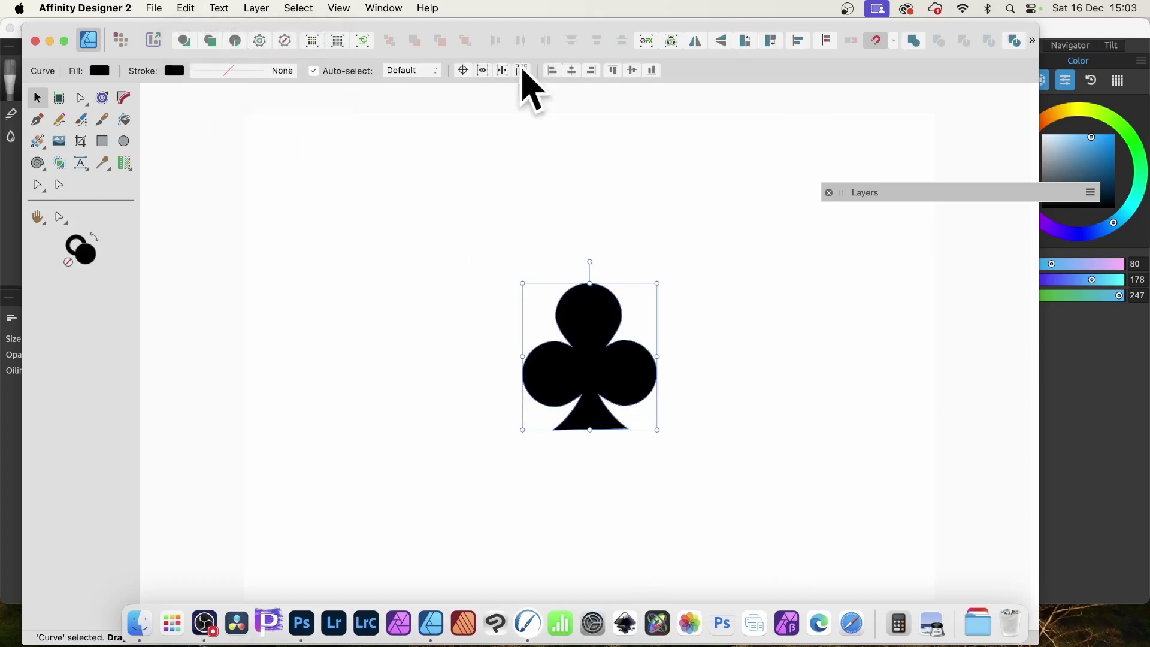
Review the SVG export settings for the club document, and close them without exporting
left_click(158, 9)
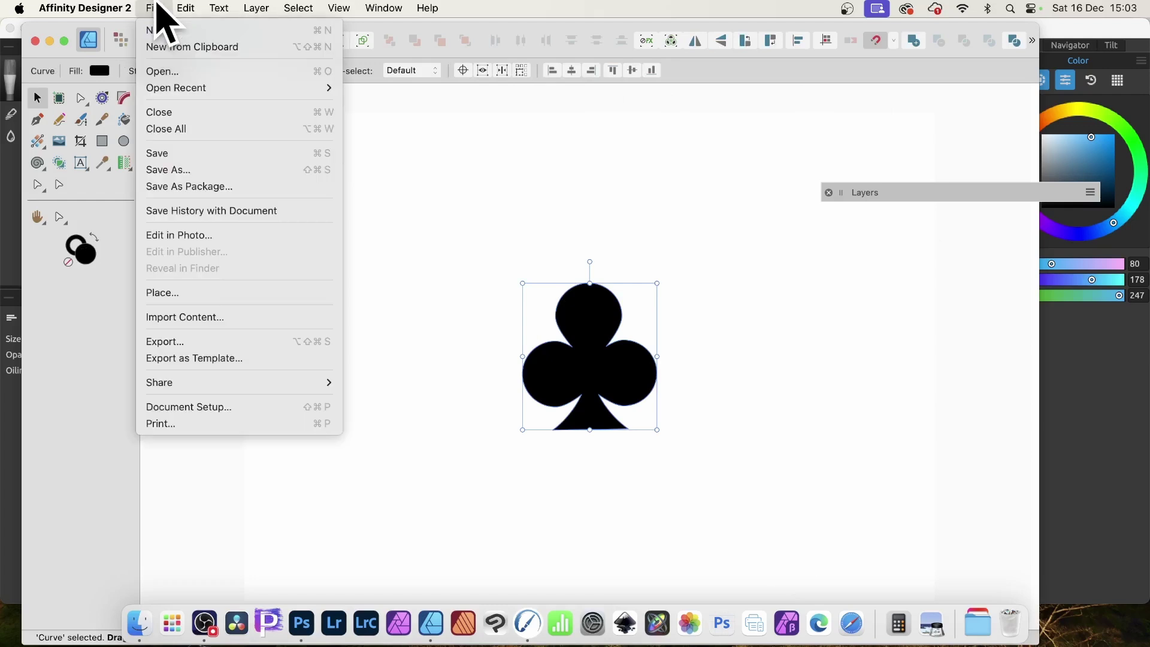
left_click(198, 344)
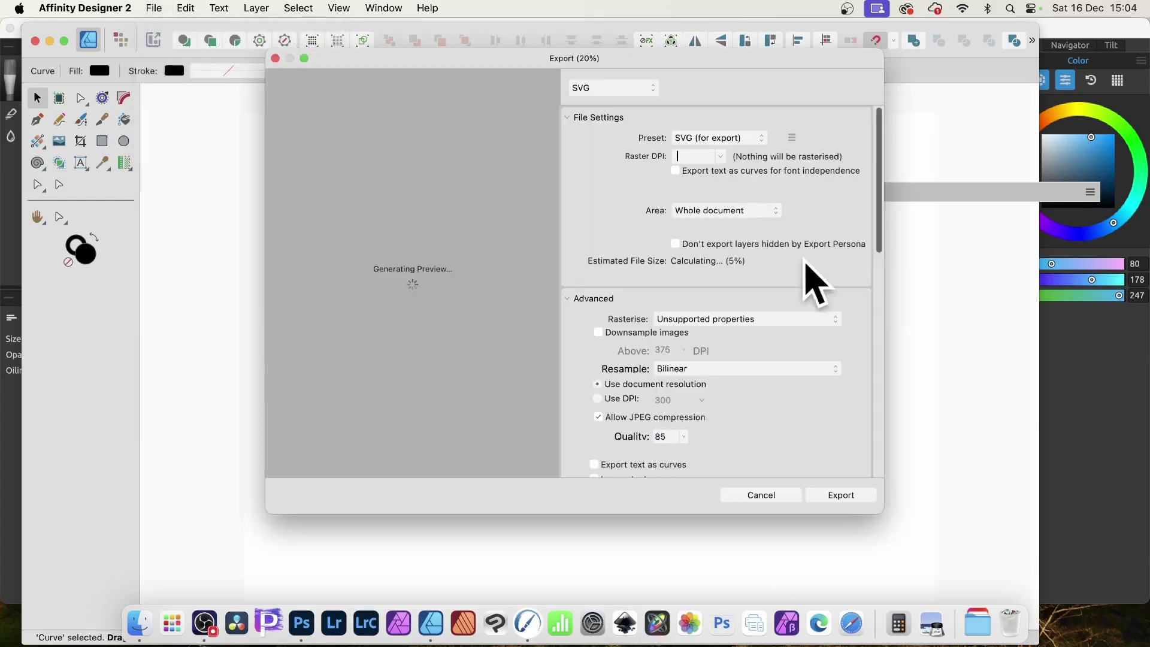
left_click(615, 91)
left_click(615, 91)
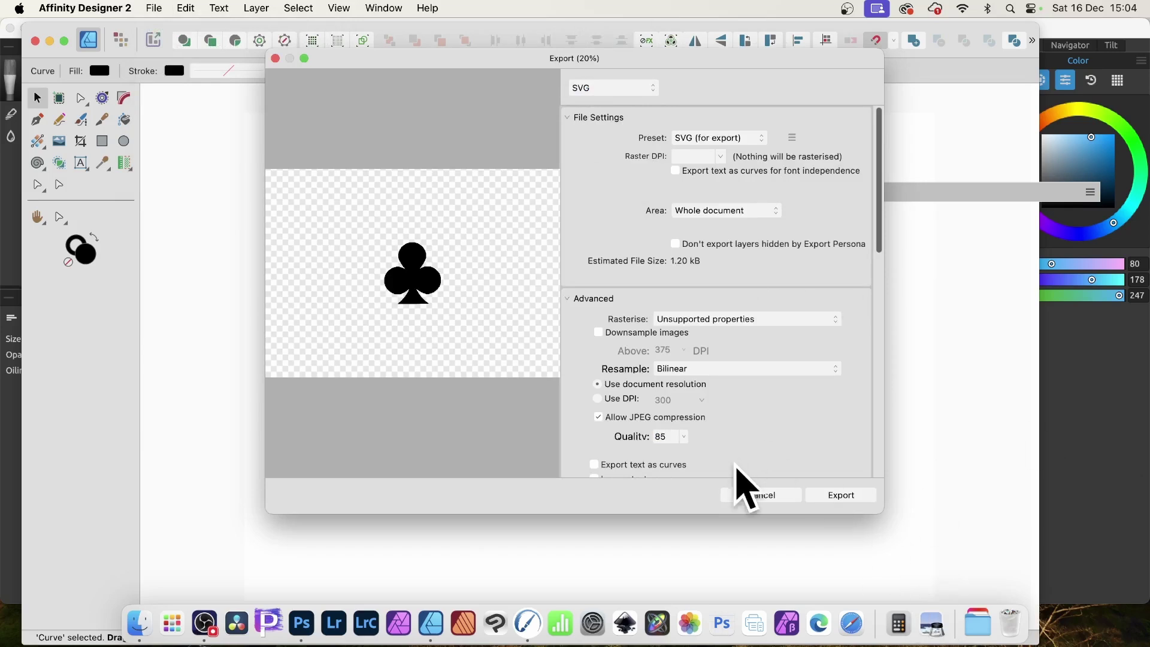
left_click(769, 496)
Switch back to Rebelle 7 and import test.svg from the Desktop into the Path Library
key("super+Tab")
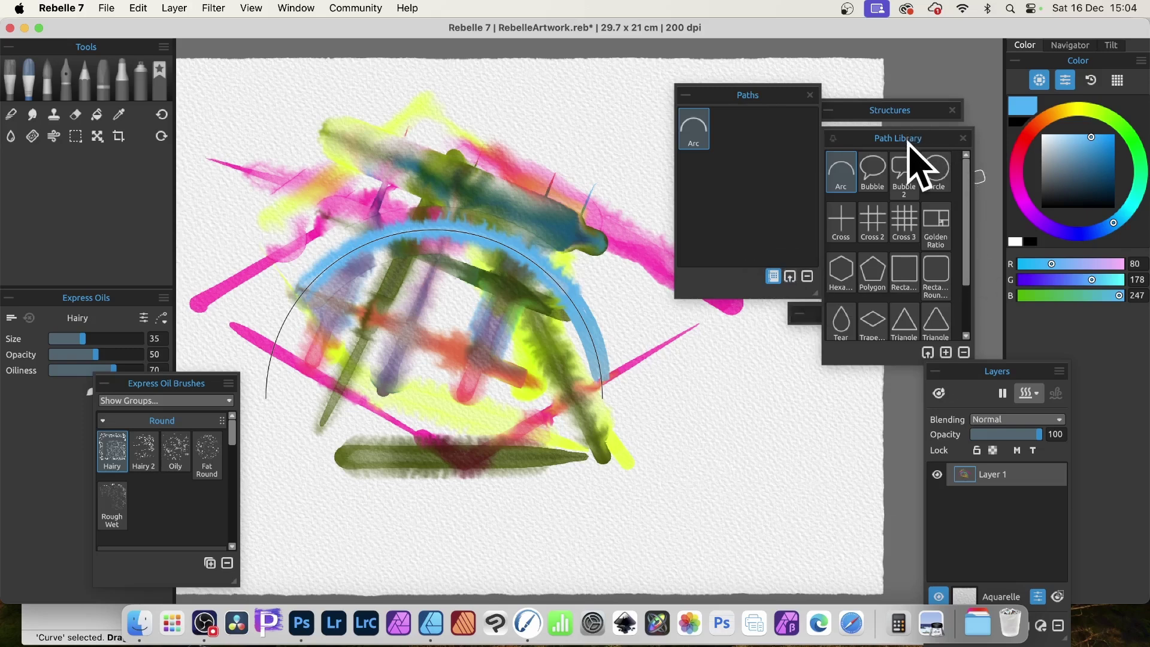
left_click(898, 352)
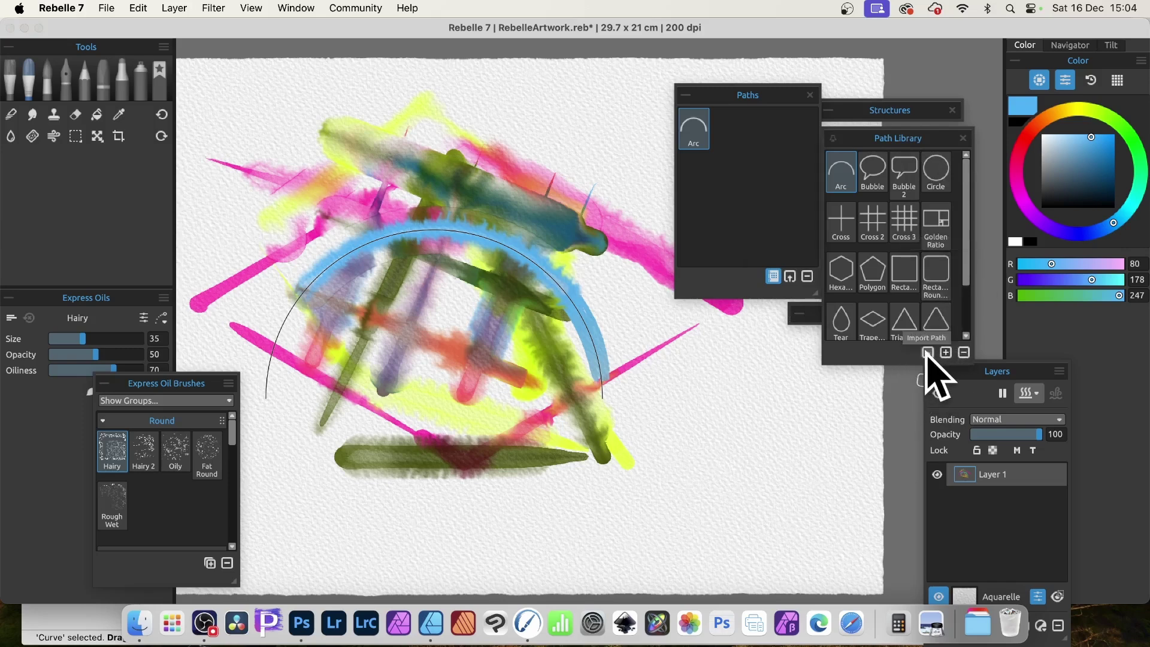
left_click(928, 353)
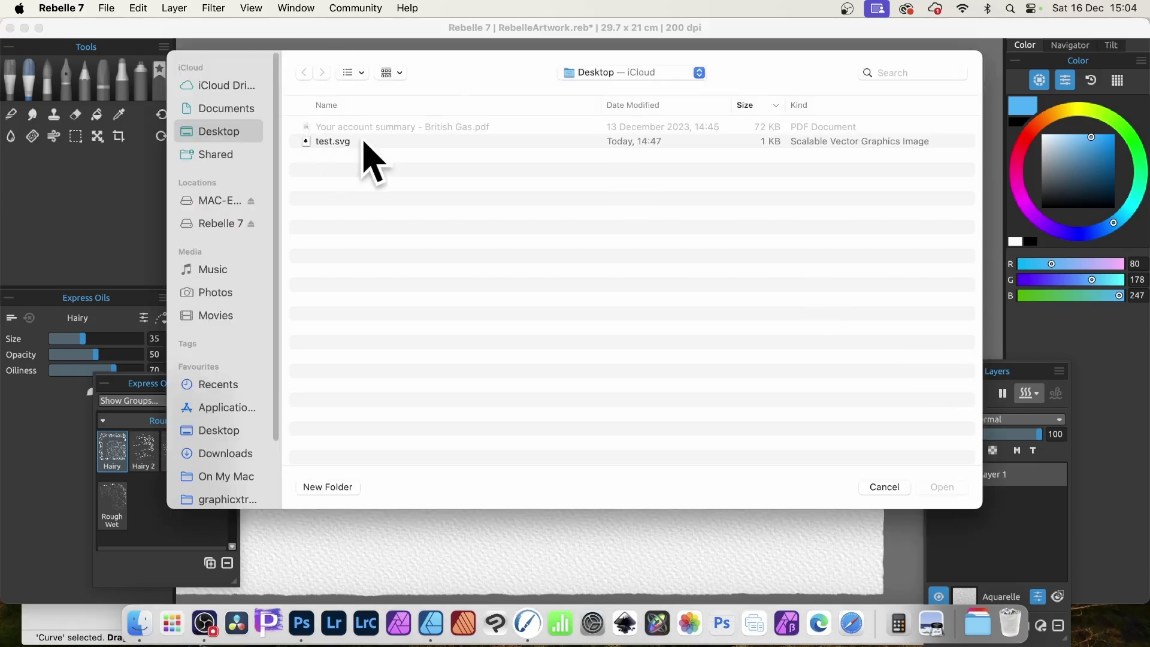
left_click(336, 142)
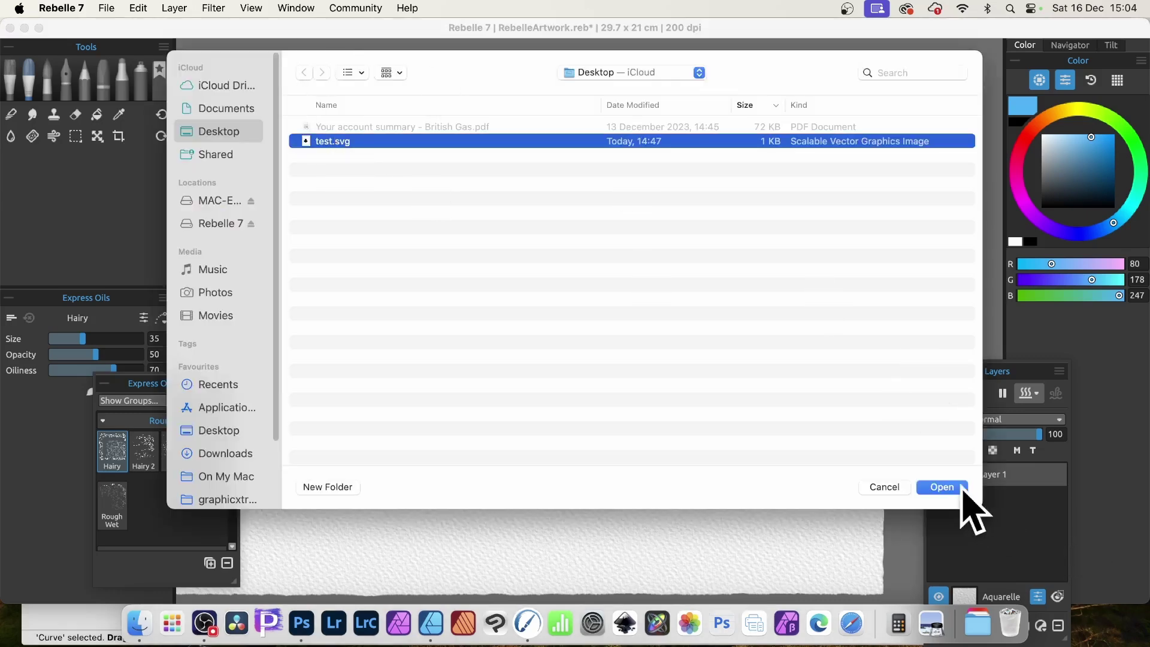
left_click(943, 486)
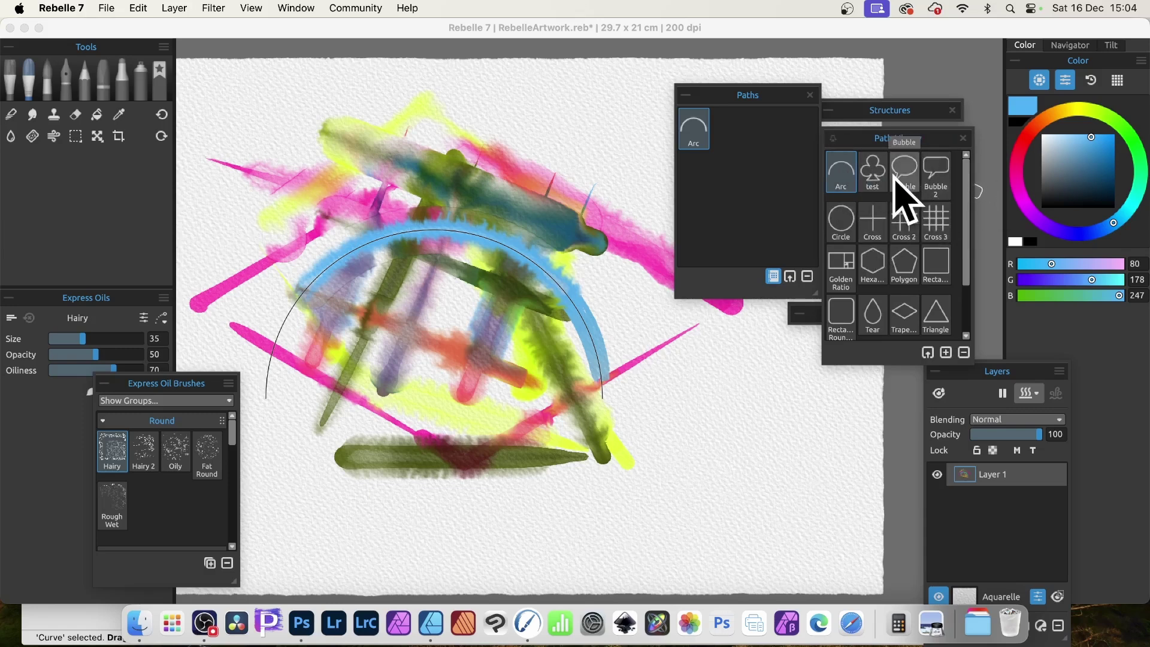
Add the imported club-shaped test path to the artwork's paths and activate it on the canvas
scroll(925, 282, "down", 2)
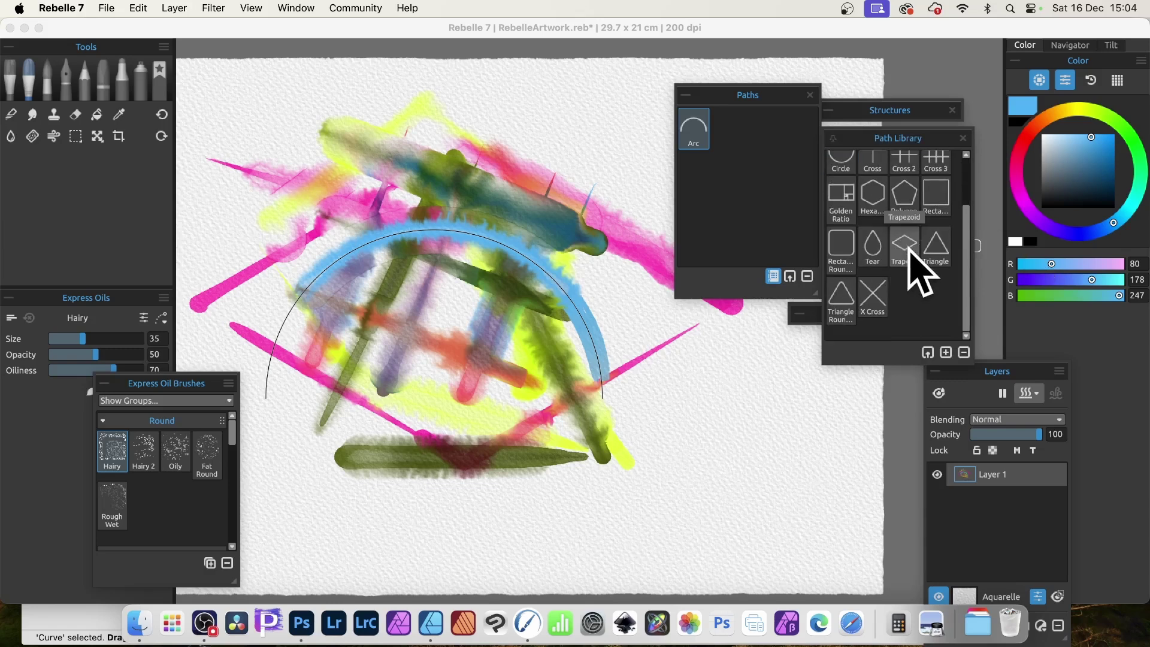
scroll(916, 270, "up", 2)
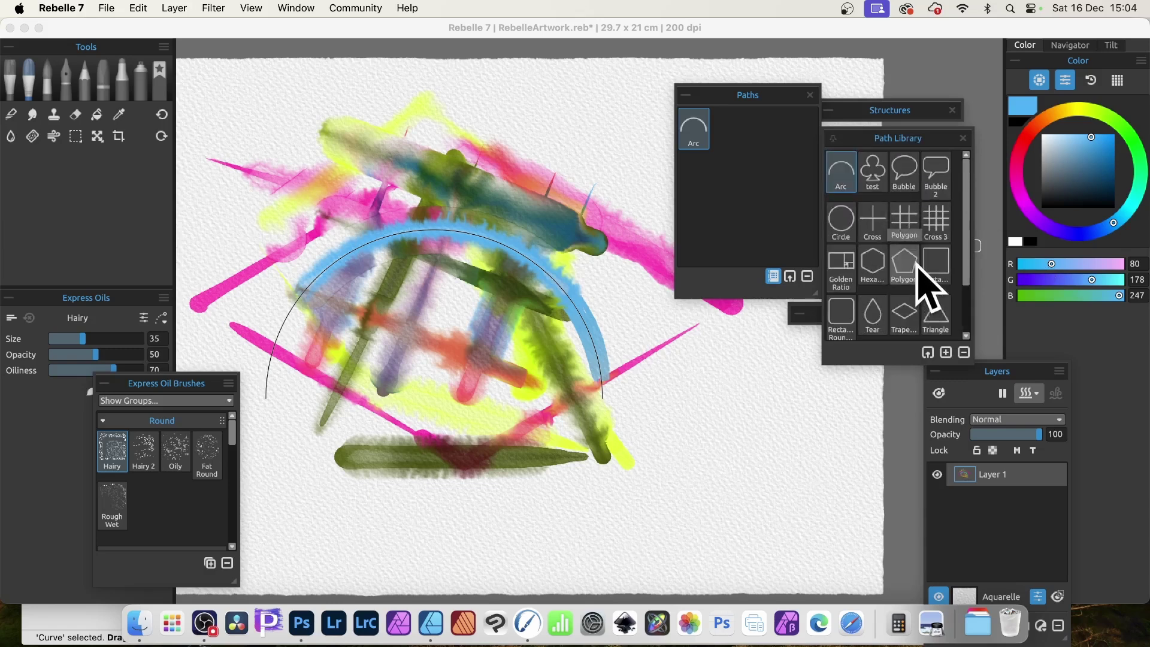
left_click(877, 179)
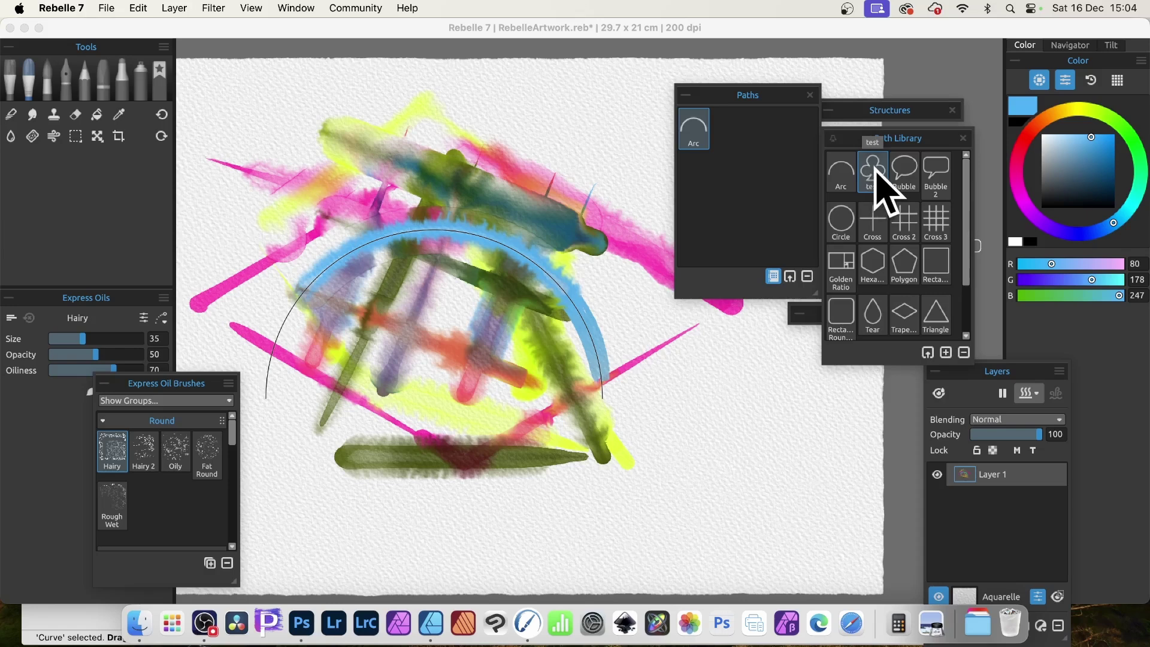
left_click_drag(876, 170, 762, 144)
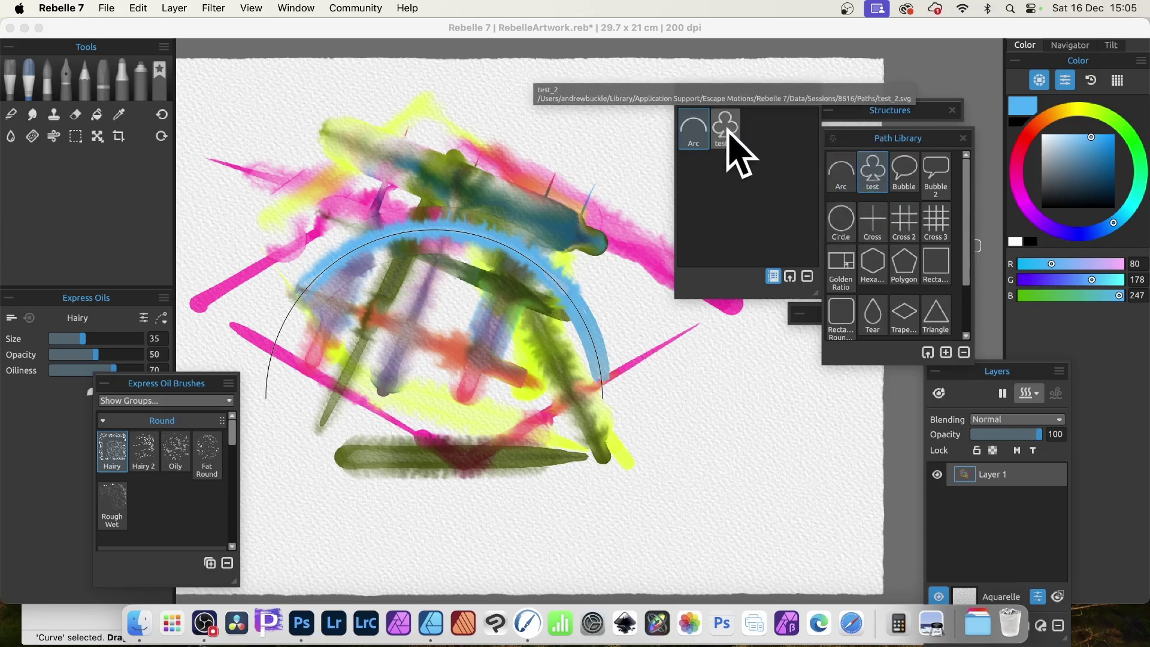
left_click(726, 133)
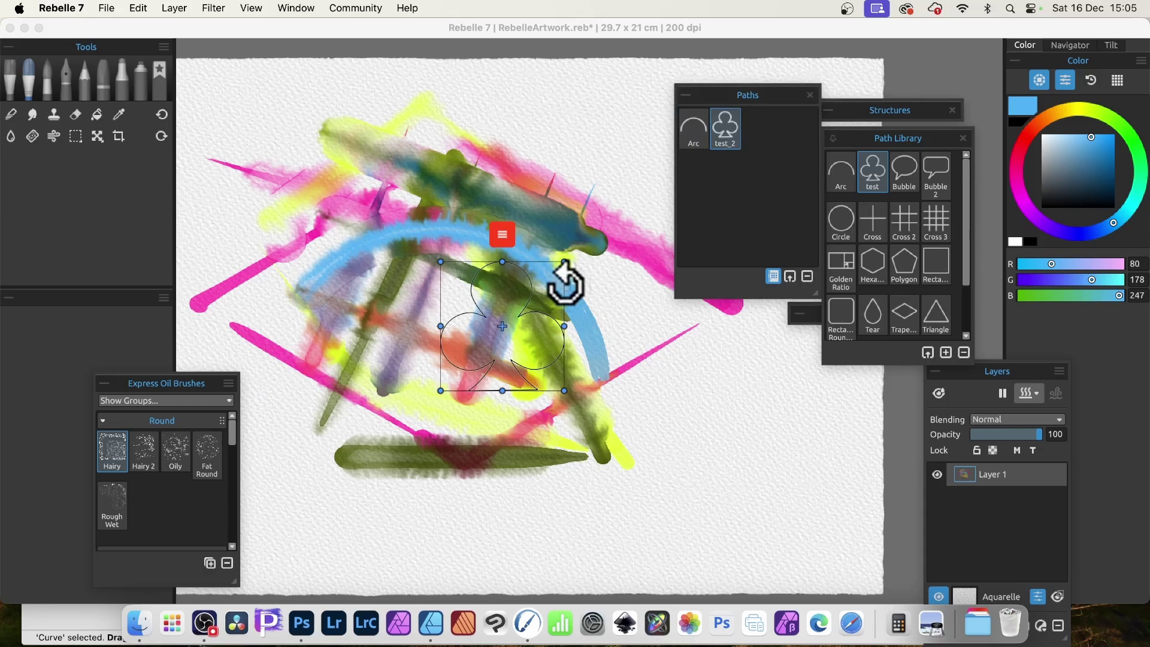
Enlarge the club path to span most of the artwork's height and paint its top lobe light blue with the Express Oils Hairy brush
left_click_drag(436, 264, 288, 102)
left_click_drag(564, 391, 690, 485)
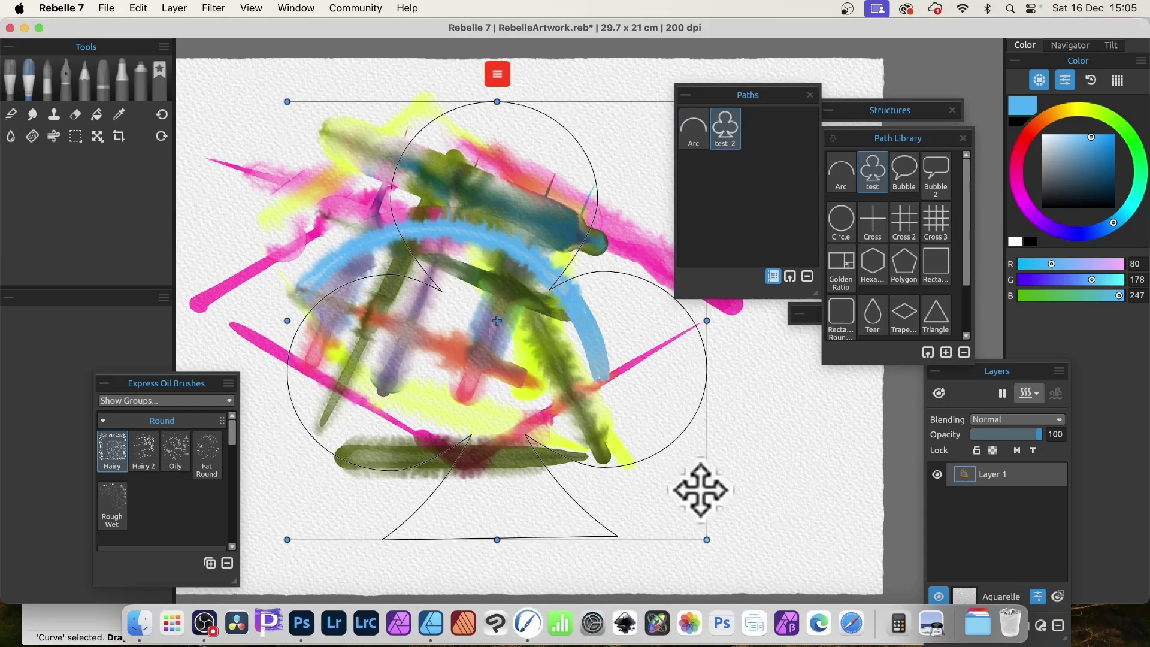
left_click(45, 76)
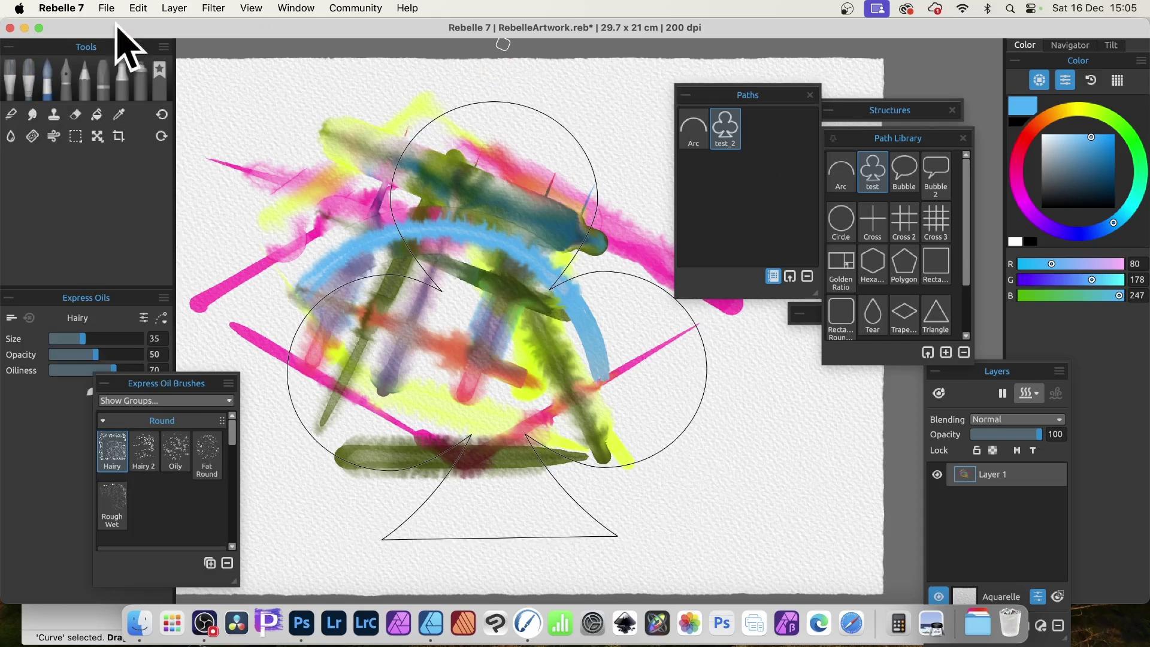
mouse_move(487, 115)
left_mouse_down()
mouse_move(510, 104)
mouse_move(474, 105)
mouse_move(397, 171)
mouse_move(584, 157)
mouse_move(600, 233)
mouse_move(560, 290)
left_mouse_up()
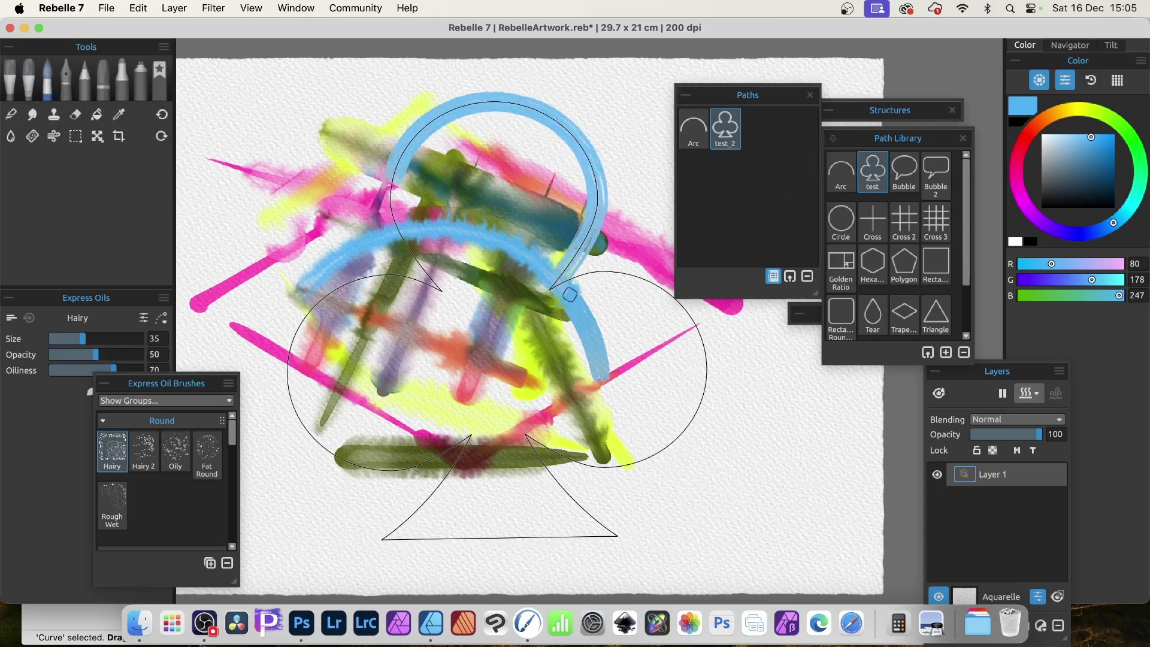
Paint the club path's right lobe, base and right stem edge in RGB 247, 80, 108, and its left side in RGB 92, 80, 247
left_click_drag(1037, 145, 1019, 149)
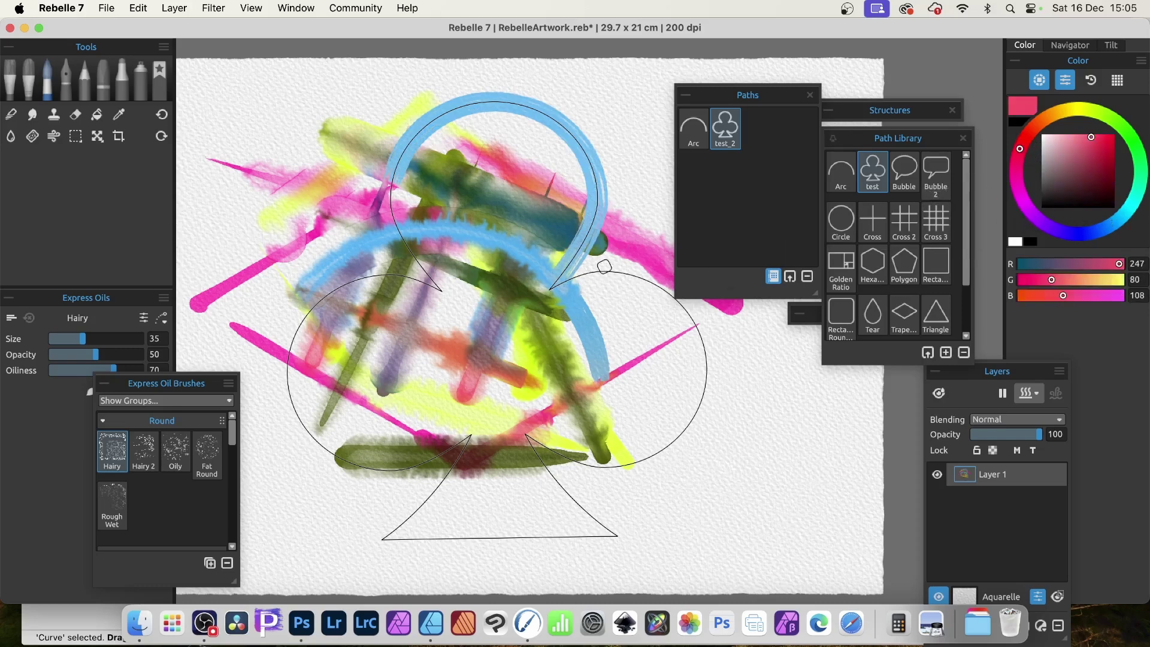
mouse_move(556, 273)
left_mouse_down()
mouse_move(583, 258)
mouse_move(648, 278)
mouse_move(680, 311)
mouse_move(561, 282)
mouse_move(574, 270)
mouse_move(640, 289)
mouse_move(521, 229)
mouse_move(585, 252)
left_mouse_up()
mouse_move(546, 320)
left_mouse_down()
mouse_move(558, 298)
mouse_move(636, 282)
mouse_move(594, 279)
mouse_move(661, 307)
left_mouse_up()
mouse_move(587, 289)
left_mouse_down()
mouse_move(674, 306)
mouse_move(705, 418)
mouse_move(602, 452)
left_mouse_up()
mouse_move(707, 364)
left_mouse_down()
mouse_move(634, 440)
mouse_move(479, 374)
mouse_move(561, 439)
mouse_move(530, 435)
left_mouse_up()
left_click_drag(599, 532, 428, 533)
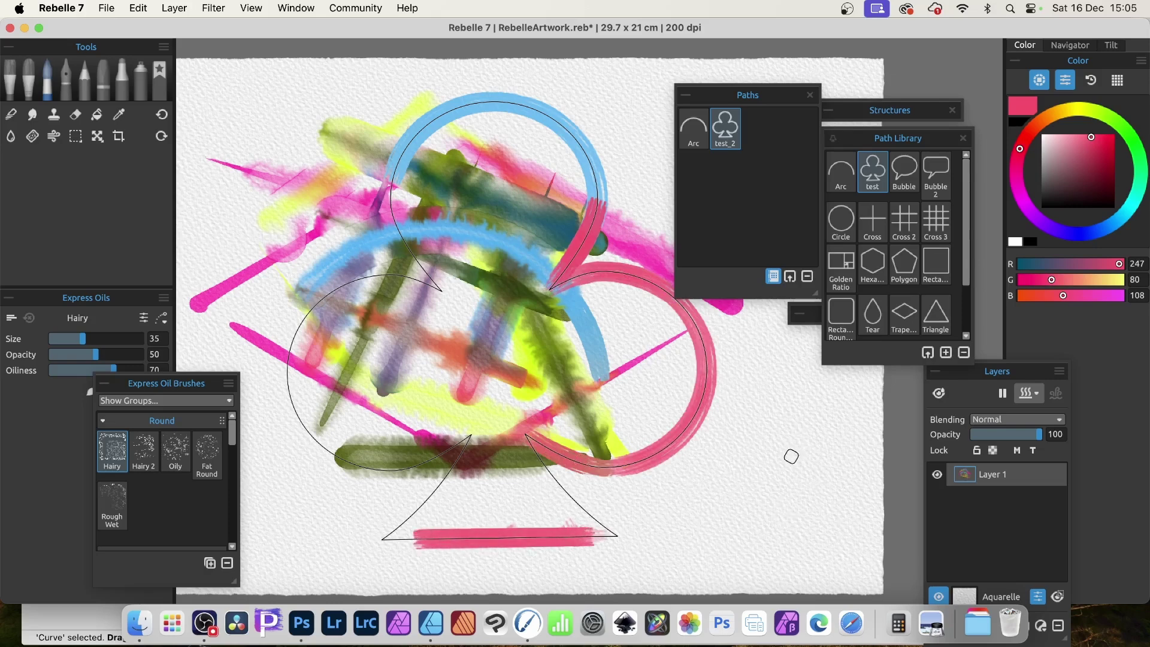
left_click_drag(522, 440, 626, 528)
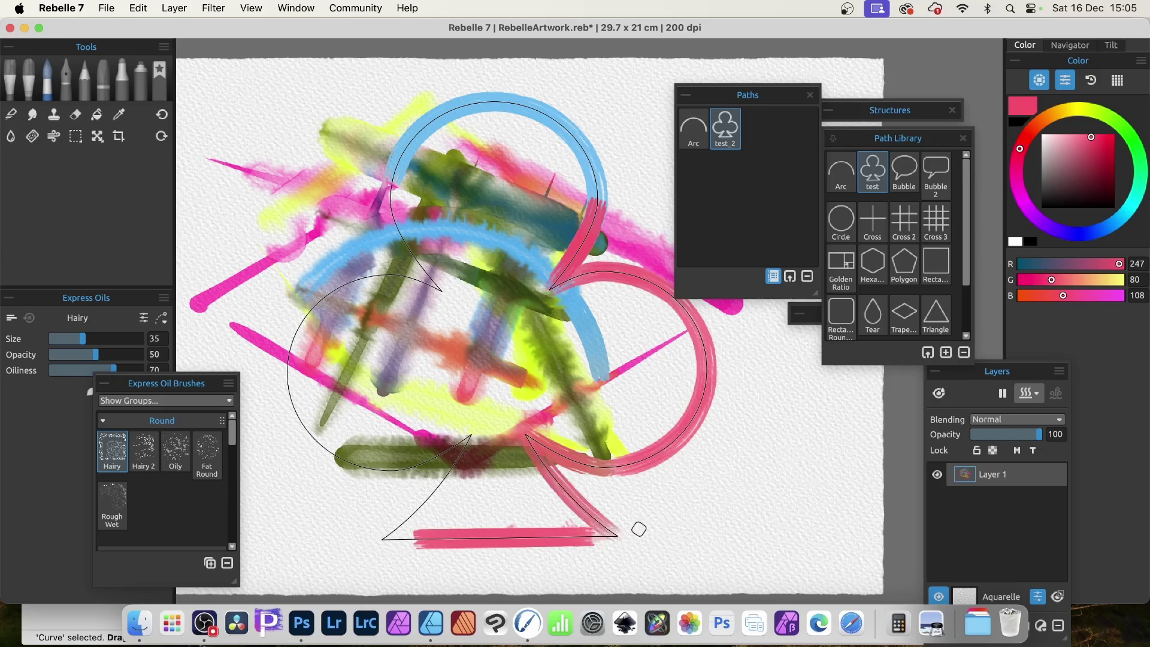
mouse_move(453, 463)
left_mouse_down()
mouse_move(350, 473)
mouse_move(294, 340)
mouse_move(456, 289)
mouse_move(413, 203)
mouse_move(504, 180)
mouse_move(666, 173)
left_mouse_up()
left_click(1073, 233)
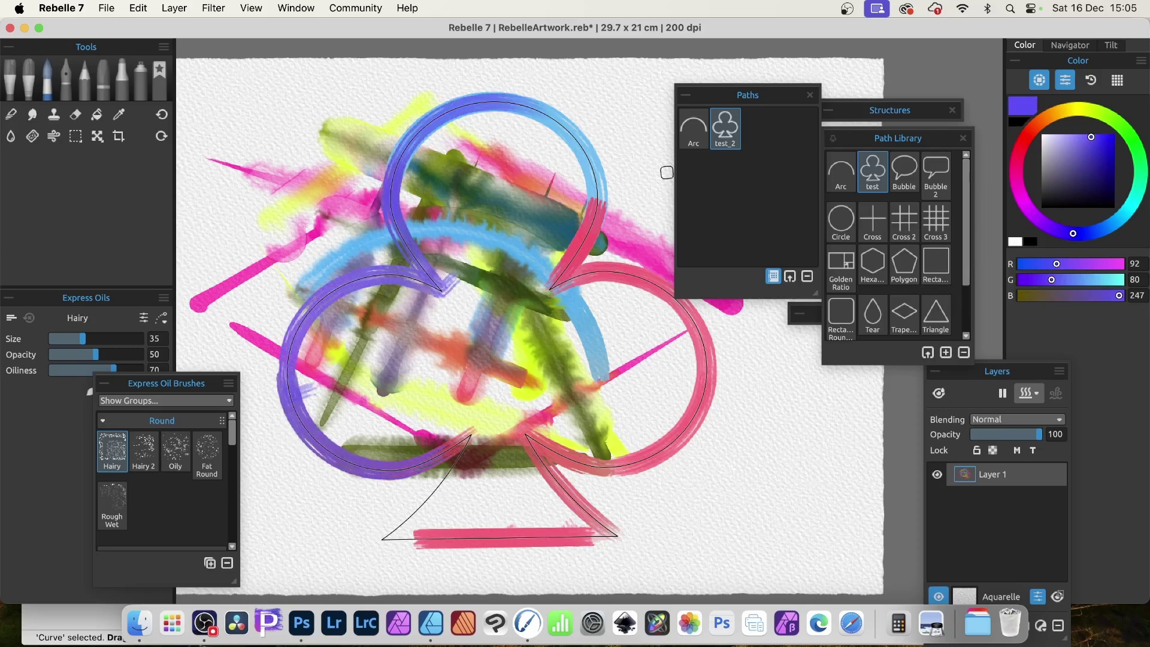
Reactivate the test_2 path's transform, shrink the club outline and centre it inside the painted club
left_click(725, 127)
left_click_drag(287, 103, 367, 223)
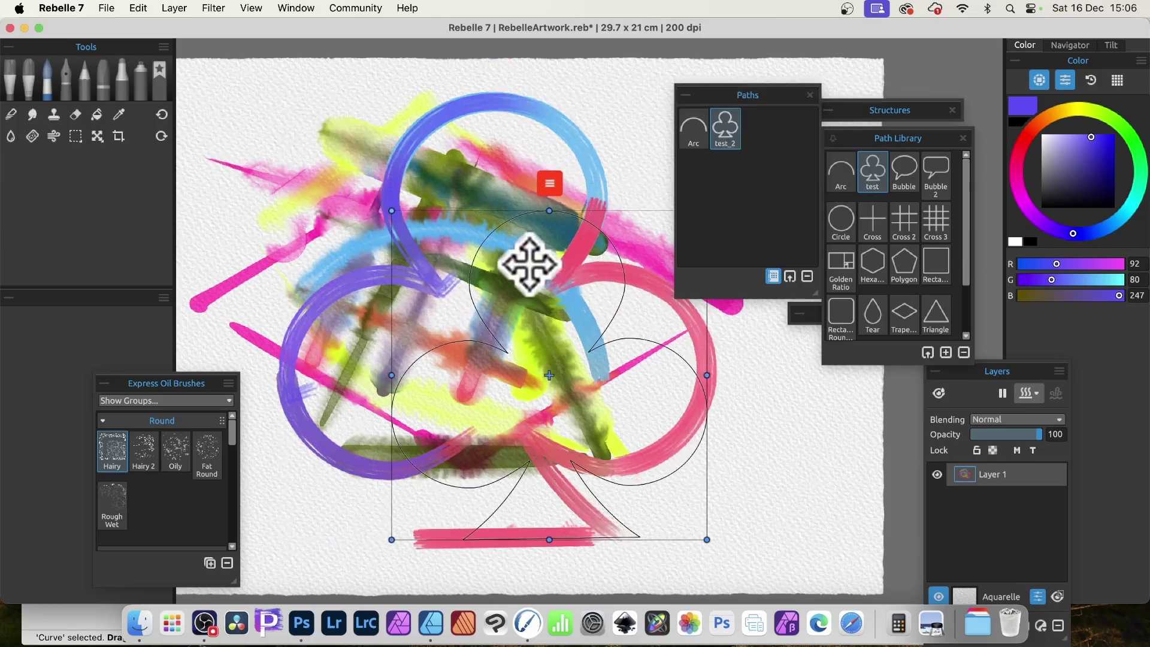
left_click_drag(487, 231, 446, 171)
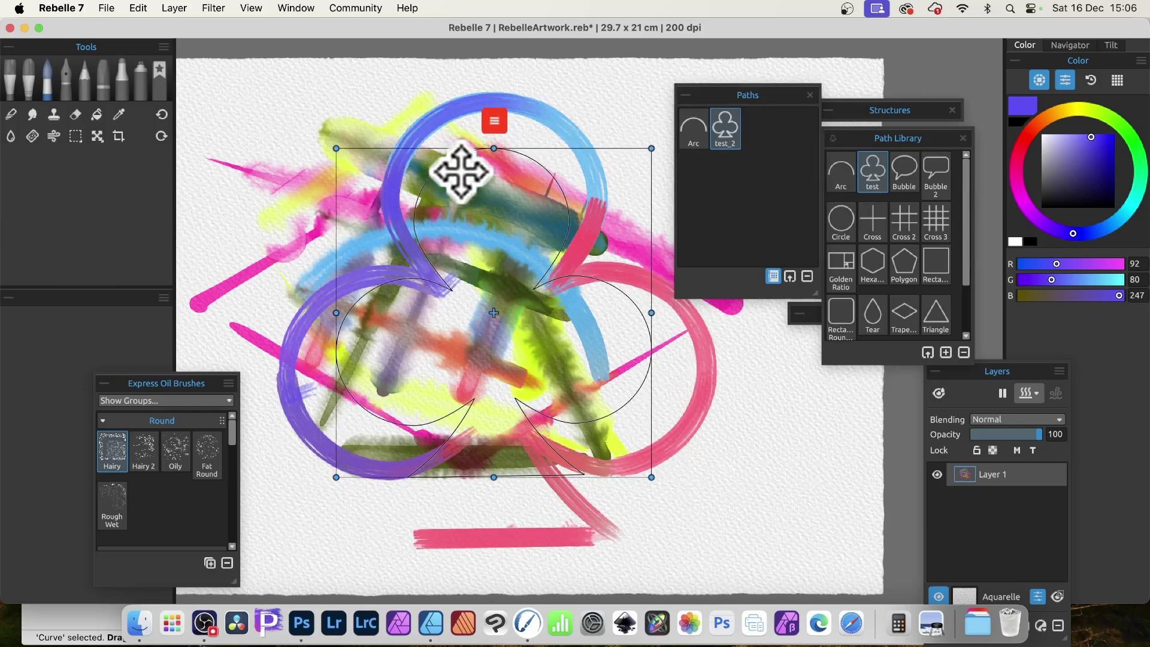
Paint the smaller club path's lobes, base and left stem edge in pink RGB 247, 80, 147 with the Express Oils Hairy brush
left_click(48, 83)
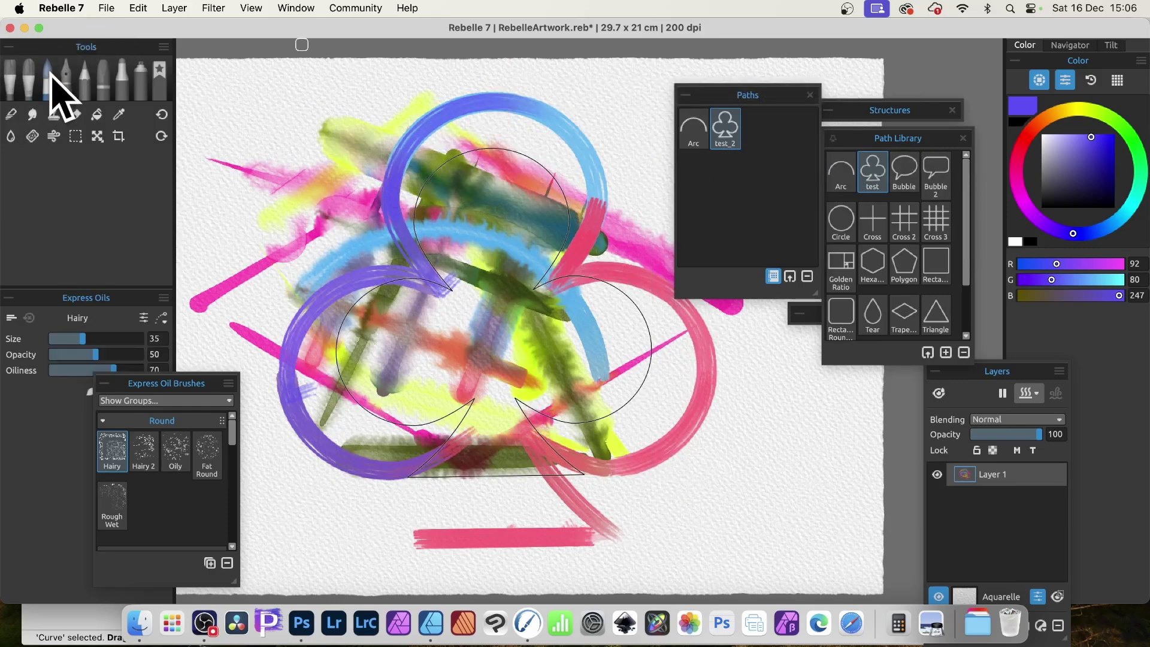
left_click(1015, 163)
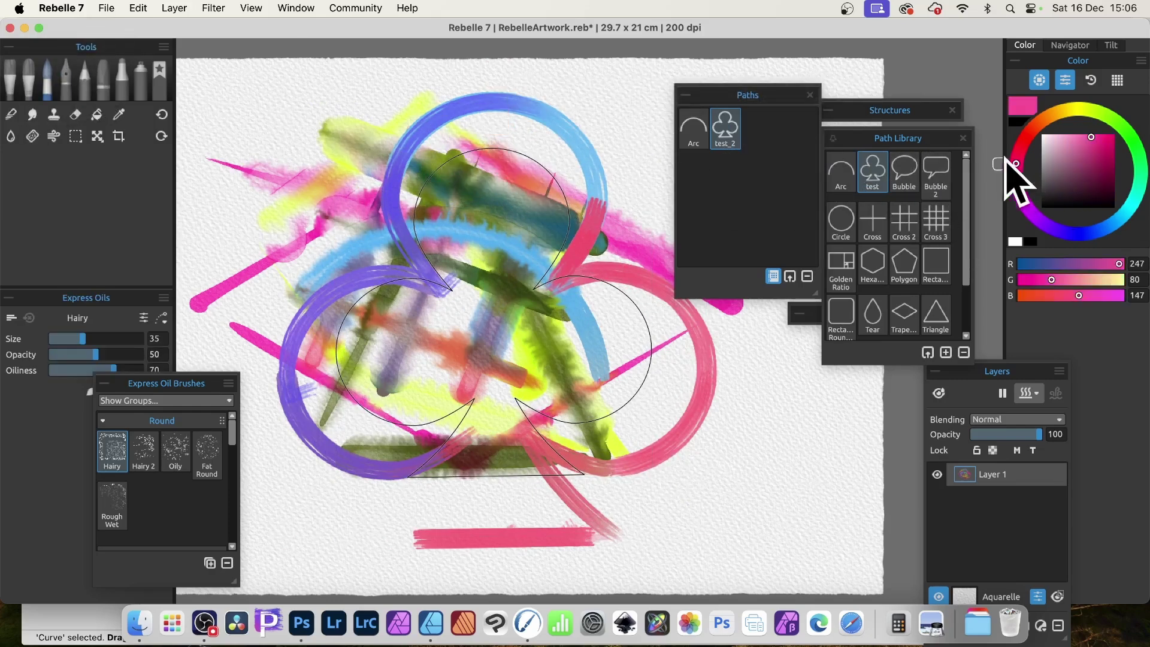
mouse_move(505, 143)
left_mouse_down()
mouse_move(558, 160)
mouse_move(505, 151)
mouse_move(388, 205)
mouse_move(395, 253)
mouse_move(452, 286)
mouse_move(530, 155)
mouse_move(543, 276)
mouse_move(507, 325)
mouse_move(596, 295)
mouse_move(648, 361)
mouse_move(526, 434)
mouse_move(515, 413)
left_mouse_up()
mouse_move(454, 379)
left_mouse_down()
mouse_move(341, 396)
mouse_move(446, 287)
left_mouse_up()
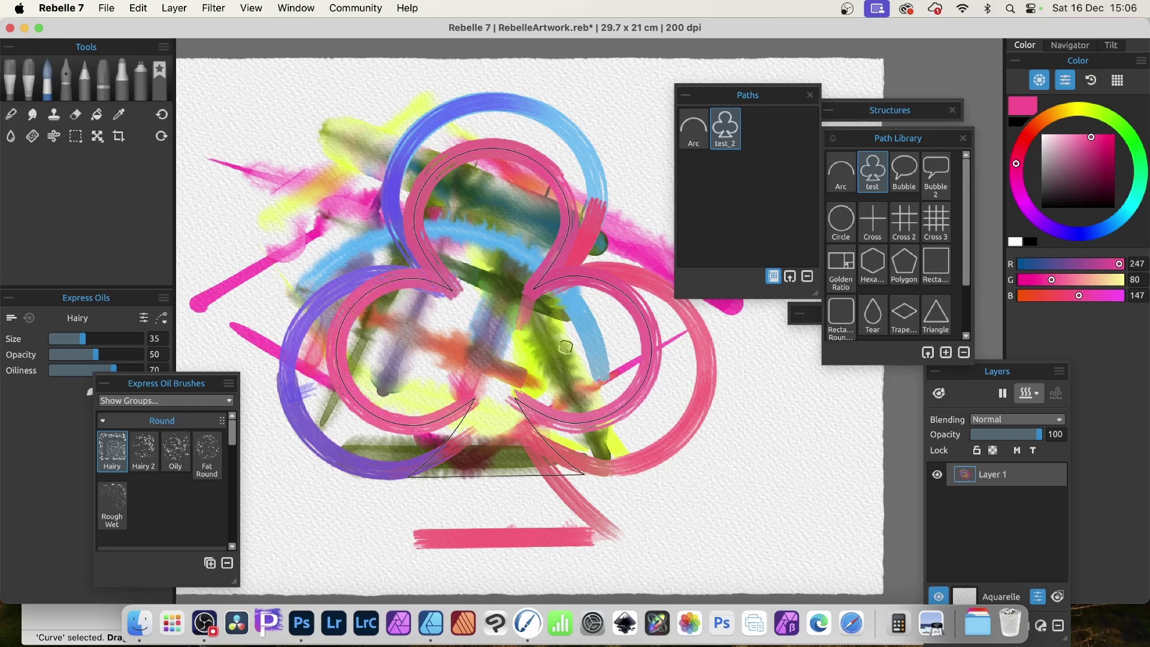
left_click_drag(579, 501, 421, 467)
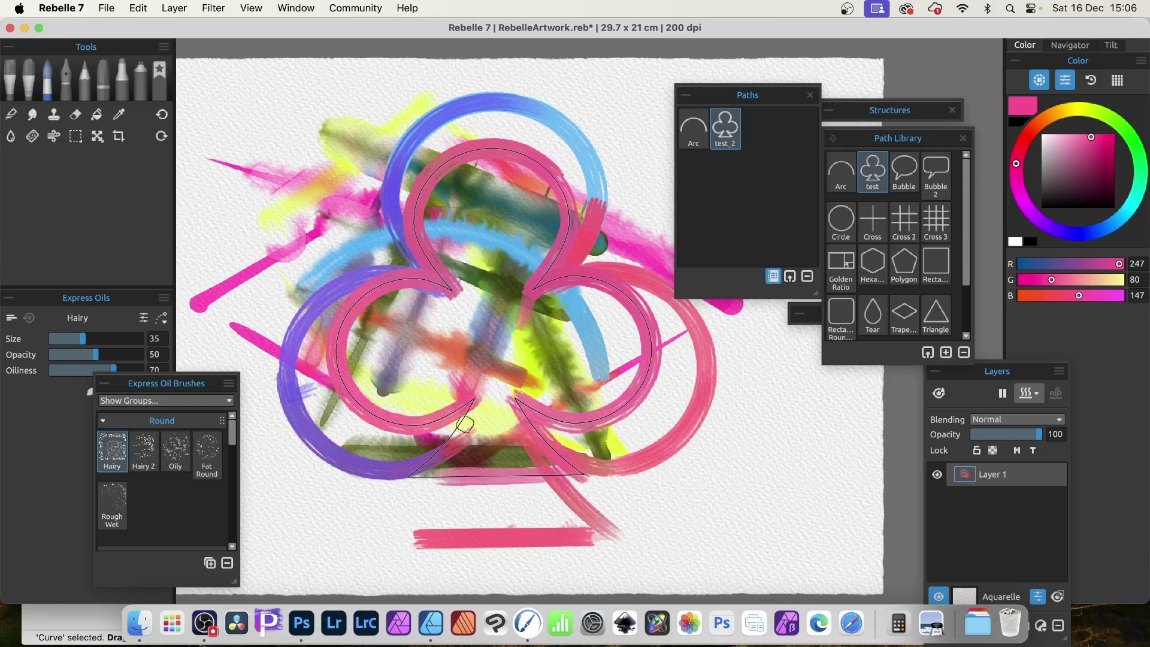
left_click_drag(476, 396, 418, 470)
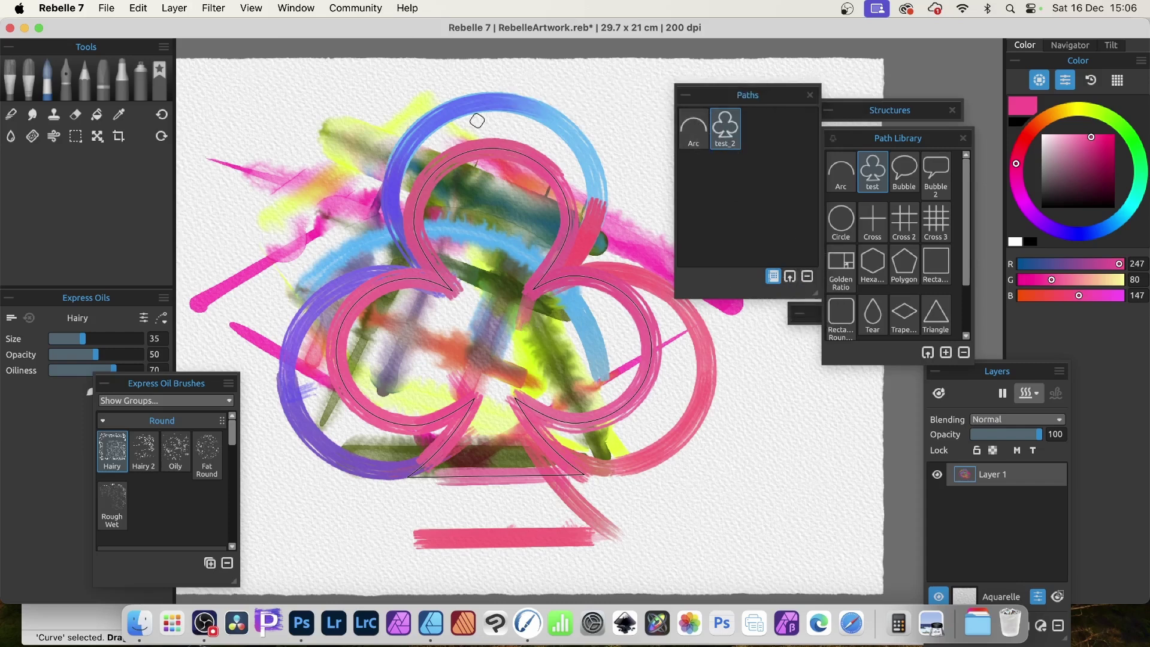
Deactivate the test_2 path using its on-canvas options so its outline is hidden from the artwork
left_click(725, 136)
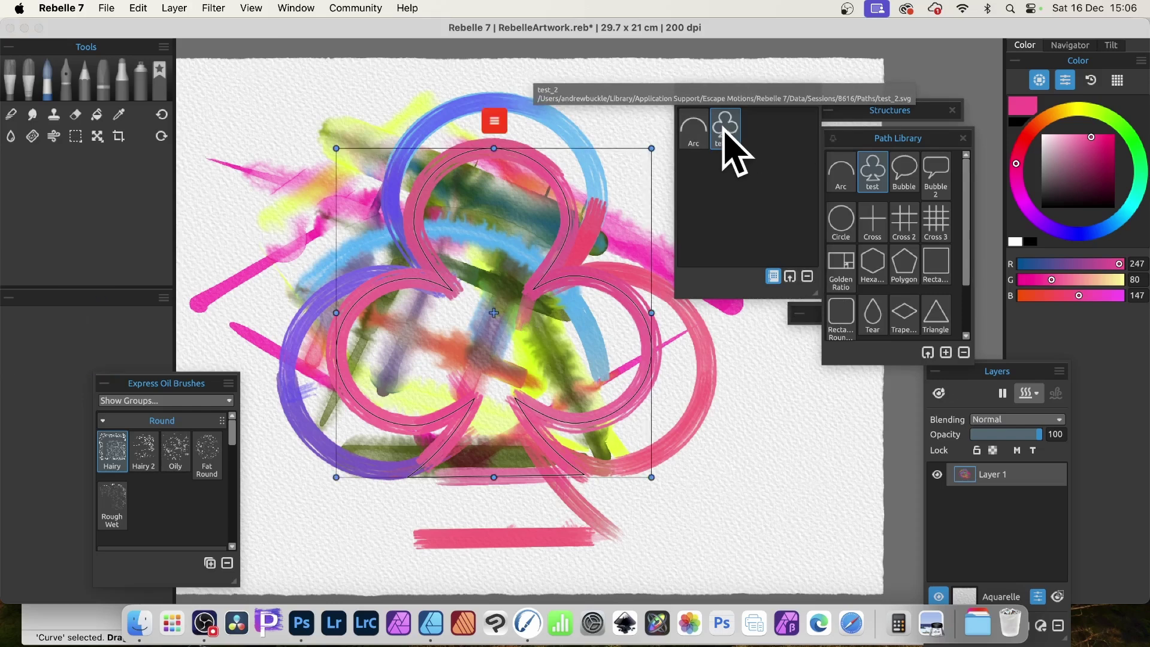
left_click(495, 121)
left_click(514, 201)
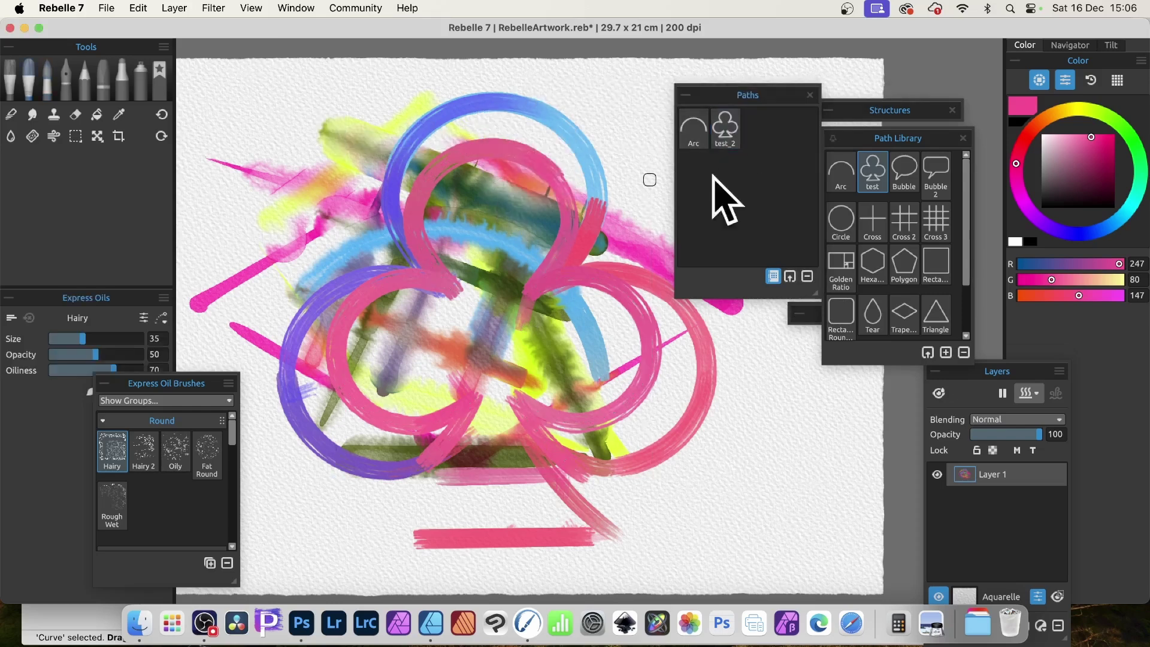